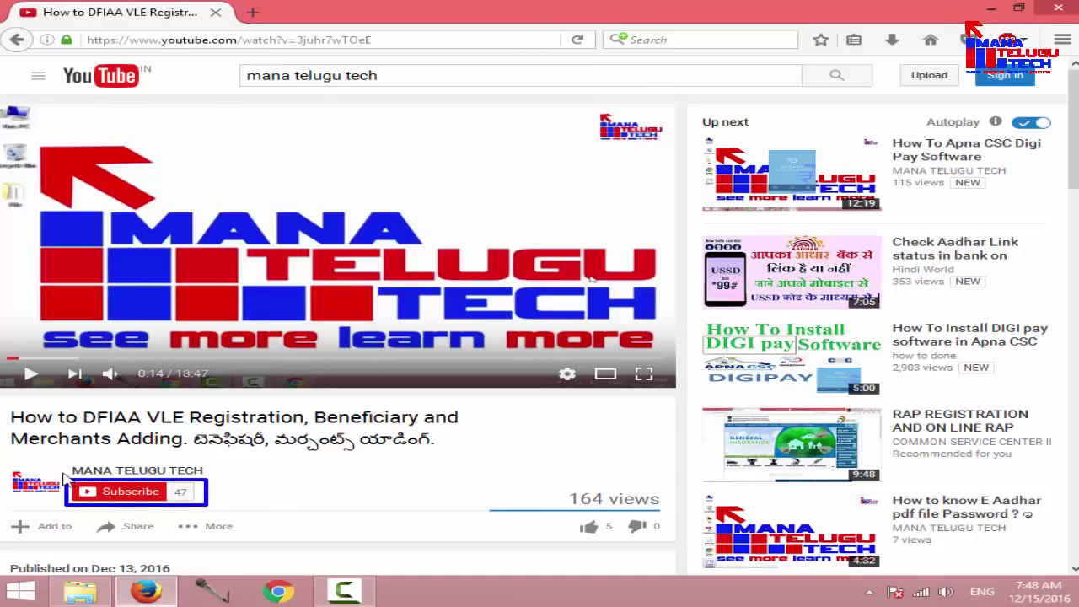
Step: Search Google for 'sbi online' using the suggested search term
{"action": "left_click_drag", "start_coordinate": [61, 472], "coordinate": [217, 510]}
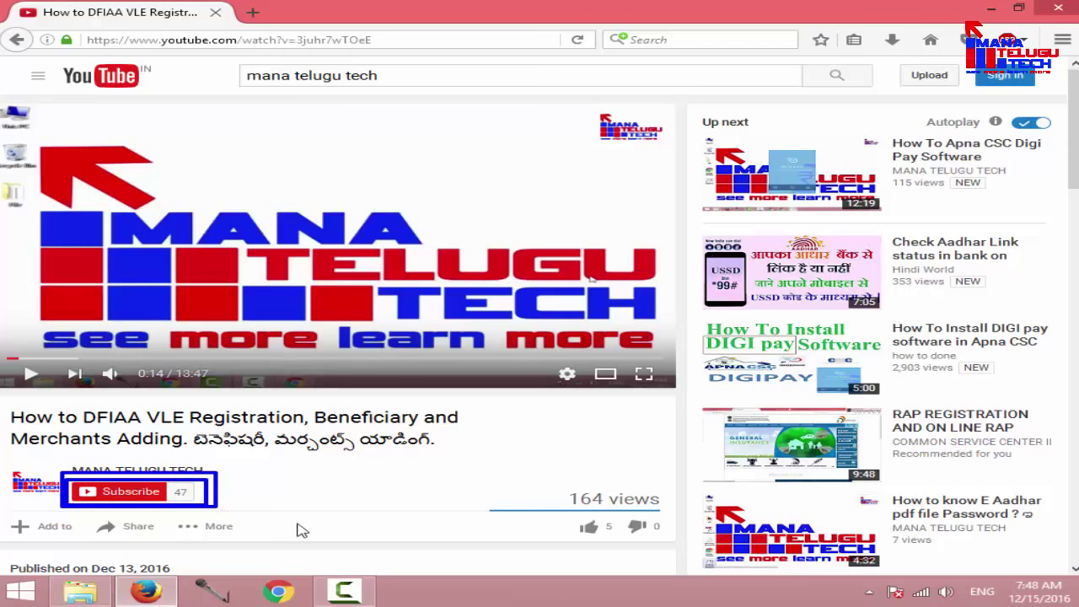
{"action": "left_click_drag", "start_coordinate": [556, 514], "coordinate": [611, 539]}
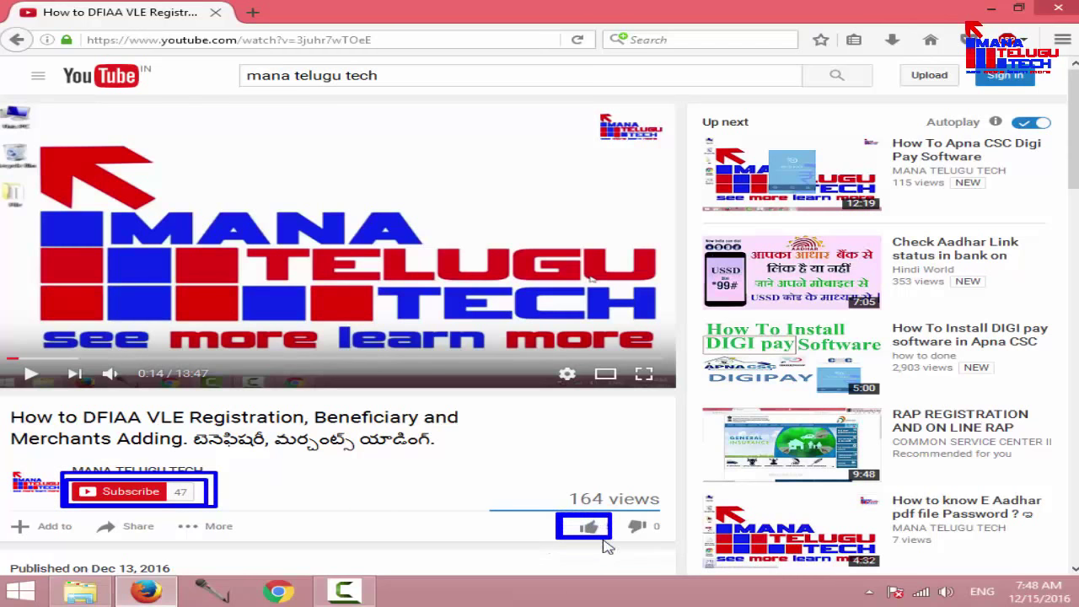
{"action": "left_click_drag", "start_coordinate": [84, 516], "coordinate": [166, 538]}
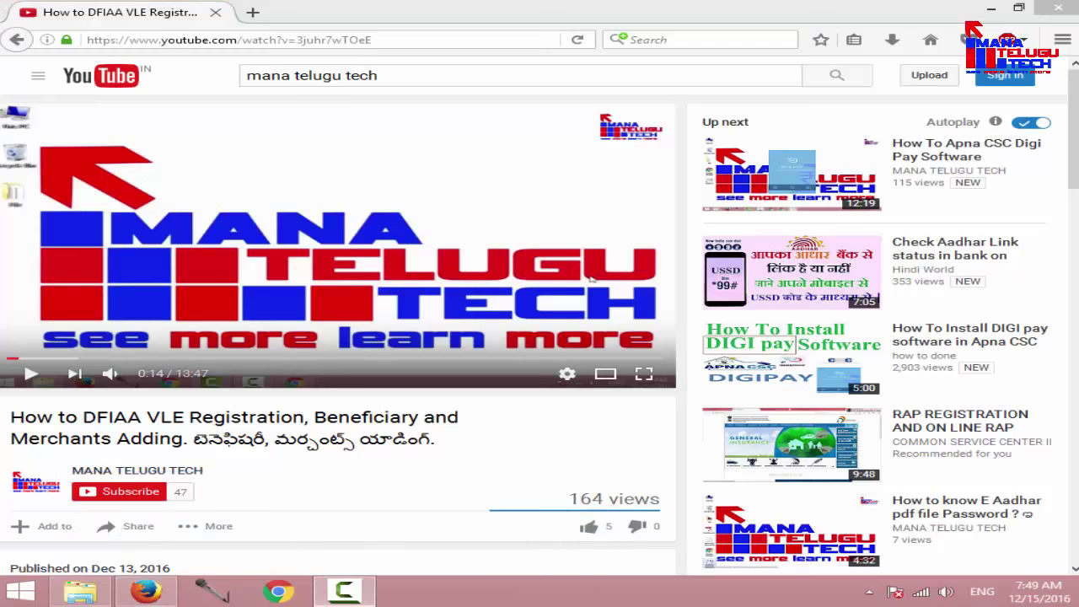
{"action": "scroll", "coordinate": [299, 556], "scroll_direction": "down", "scroll_amount": 5}
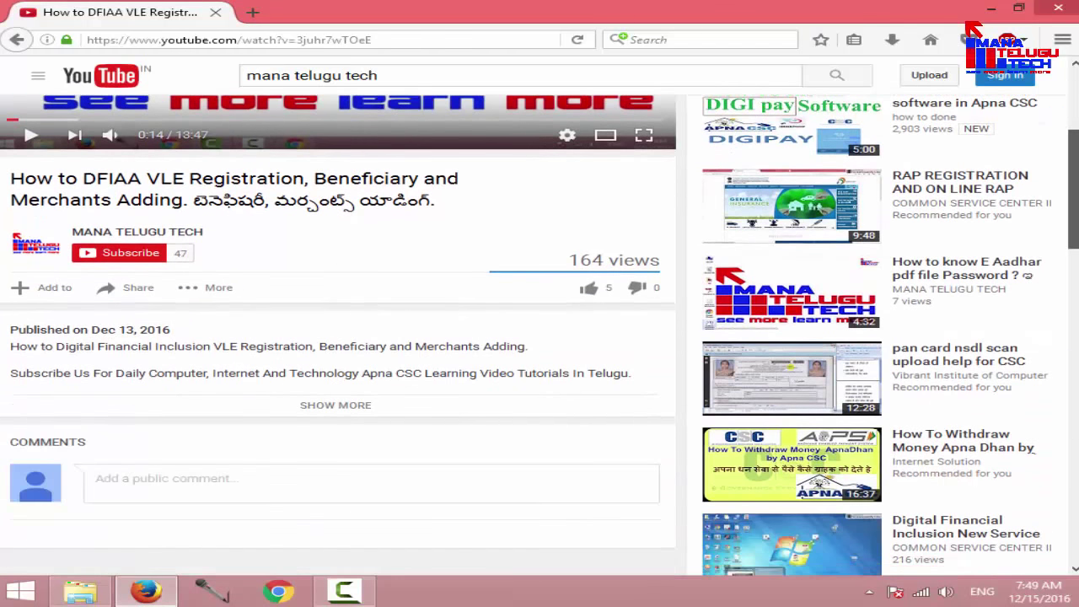
{"action": "scroll", "coordinate": [665, 284], "scroll_direction": "down", "scroll_amount": 1}
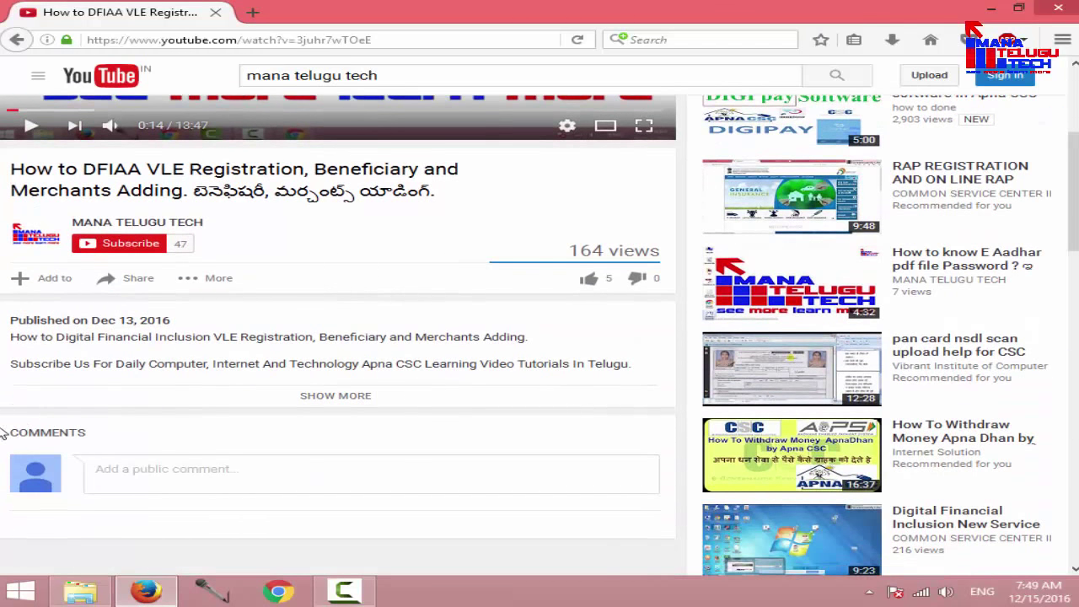
{"action": "mouse_move", "coordinate": [62, 444]}
{"action": "left_mouse_down"}
{"action": "mouse_move", "coordinate": [110, 448]}
{"action": "mouse_move", "coordinate": [291, 505]}
{"action": "left_mouse_up"}
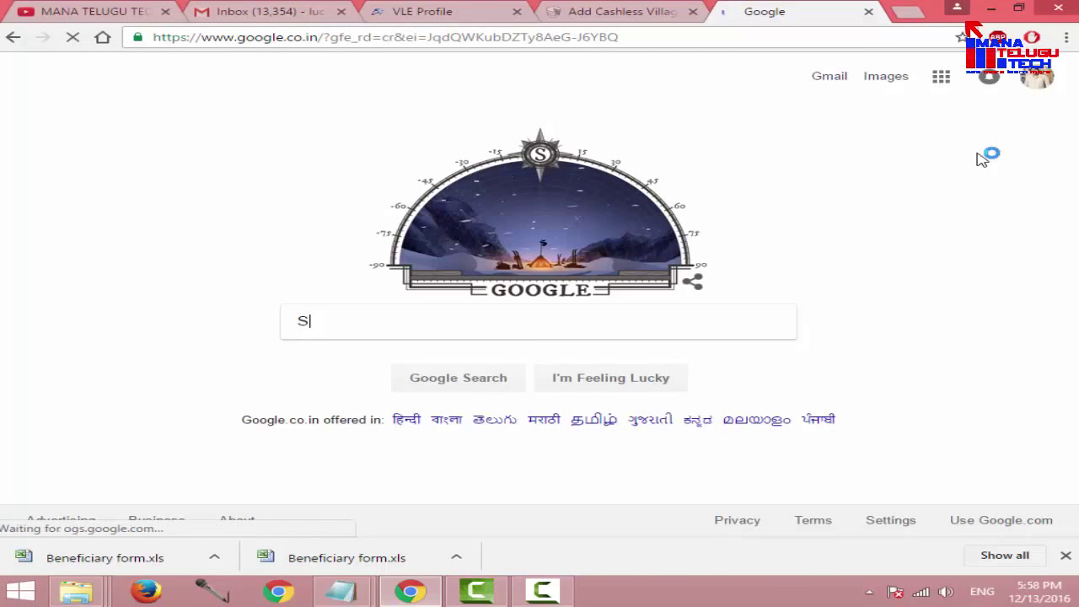
{"action": "type", "text": "BI"}
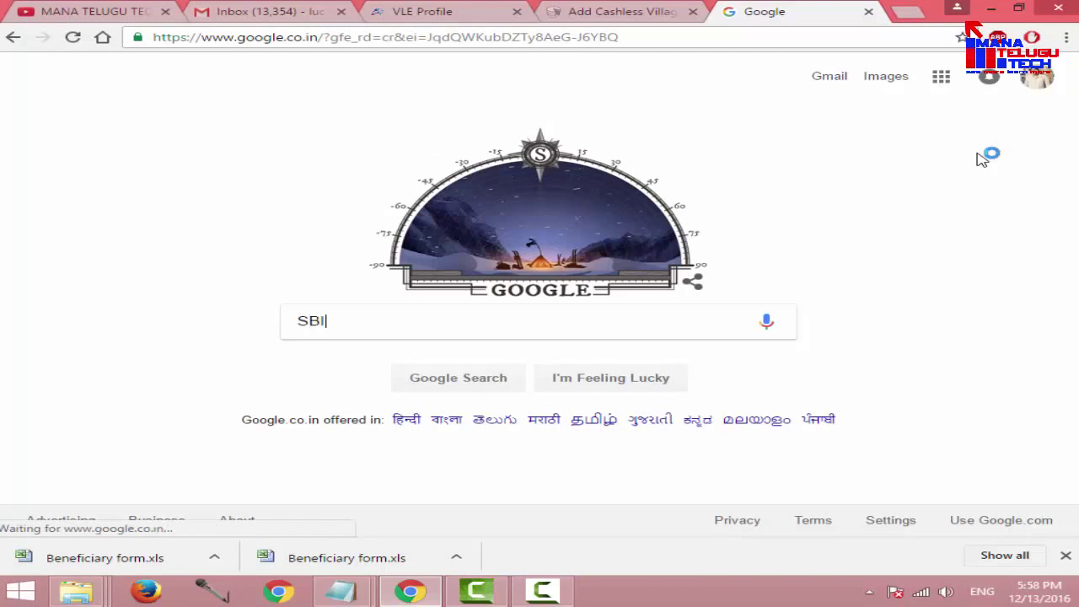
{"action": "type", "text": " O"}
{"action": "key", "text": "Down"}
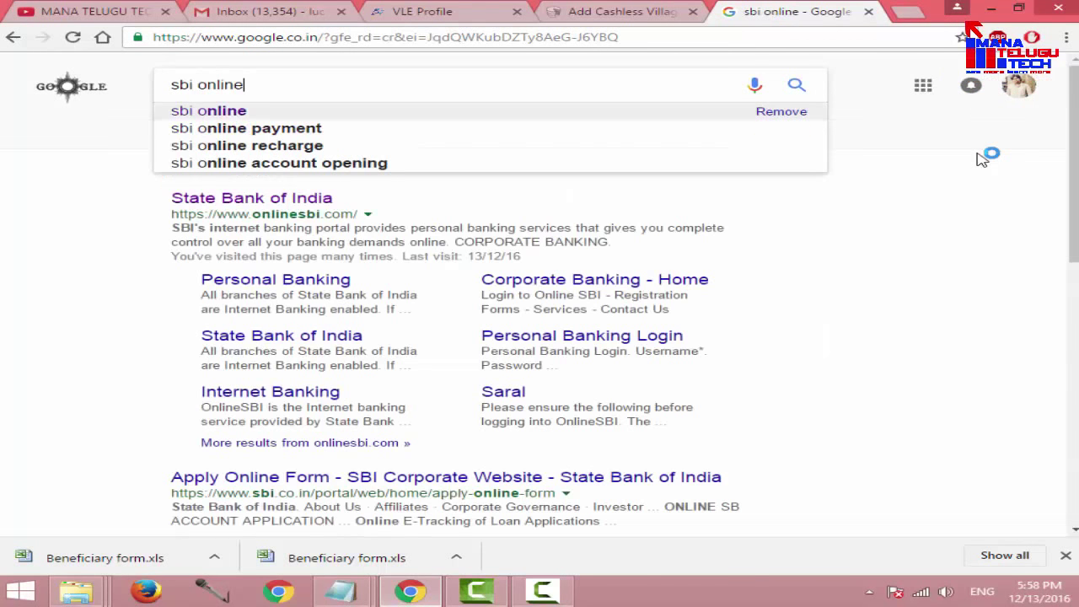
{"action": "key", "text": "Return"}
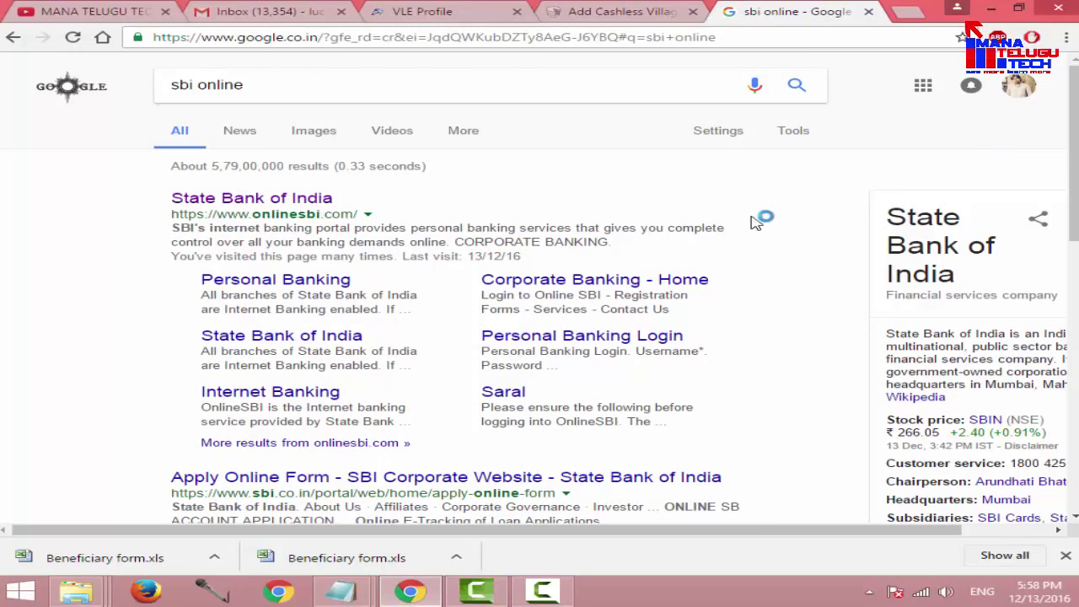
Step: Open the State Bank of India site and continue to the Personal Banking login form
{"action": "left_click", "coordinate": [314, 203]}
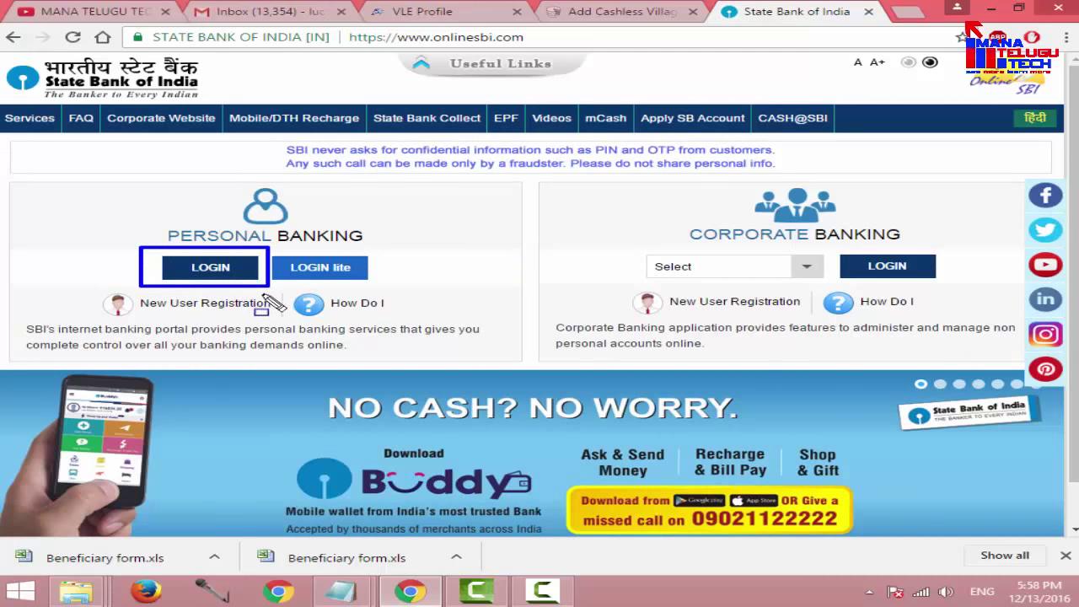
{"action": "left_click", "coordinate": [220, 271]}
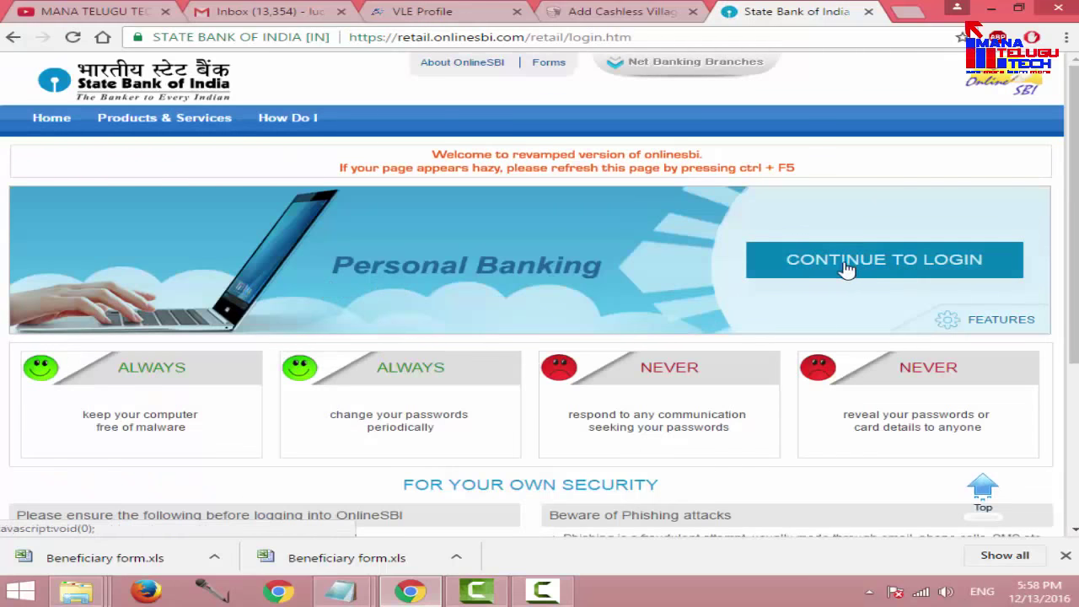
{"action": "left_click", "coordinate": [895, 266]}
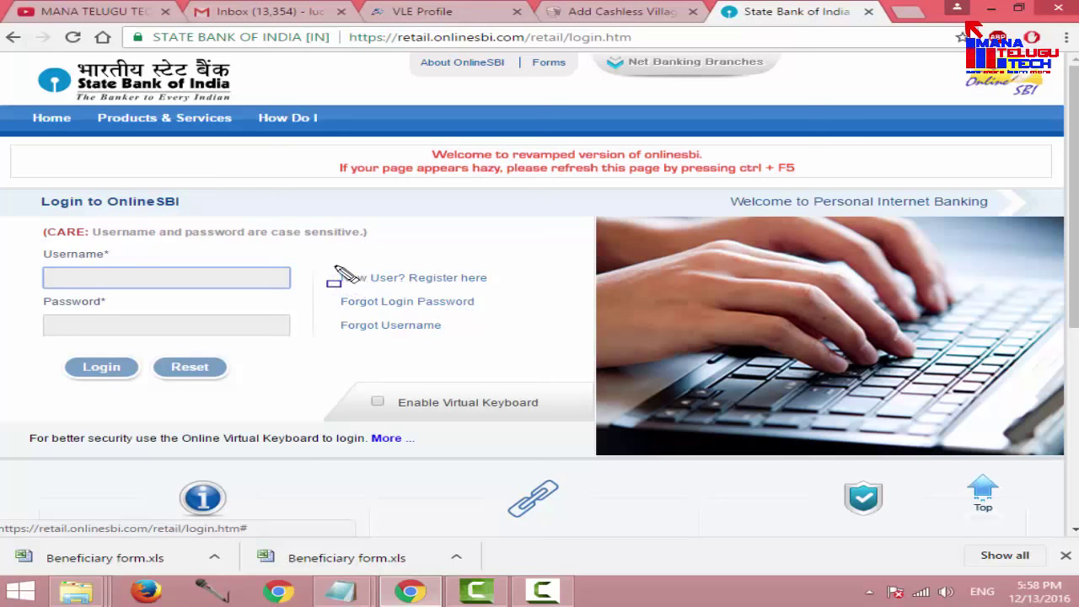
{"action": "left_click_drag", "start_coordinate": [332, 266], "coordinate": [498, 290]}
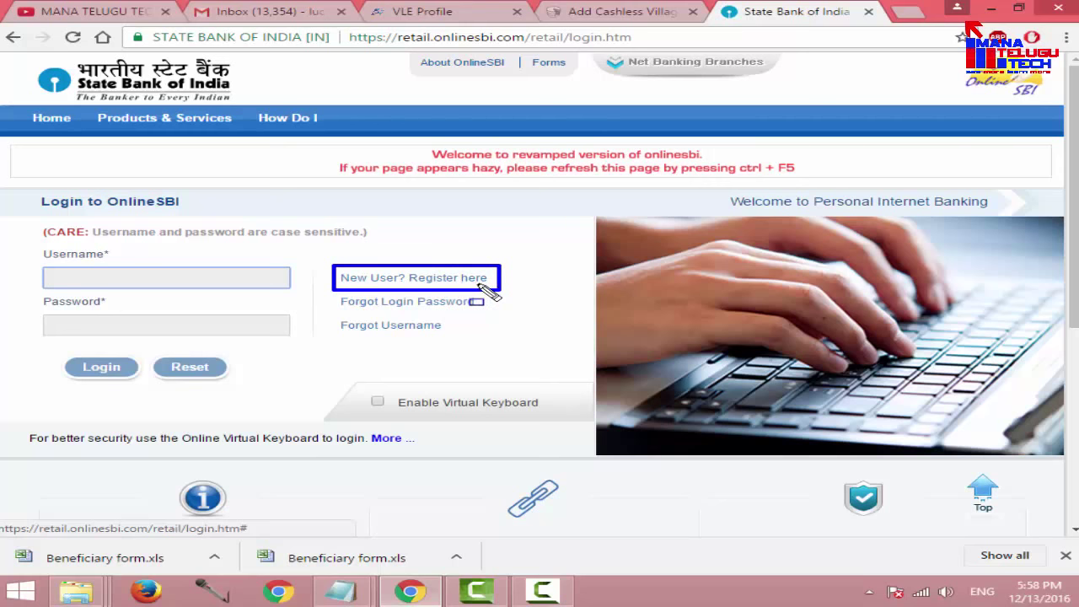
Step: Open 'New User? Register here' and accept the warning to reach the registration form
{"action": "left_click", "coordinate": [415, 279]}
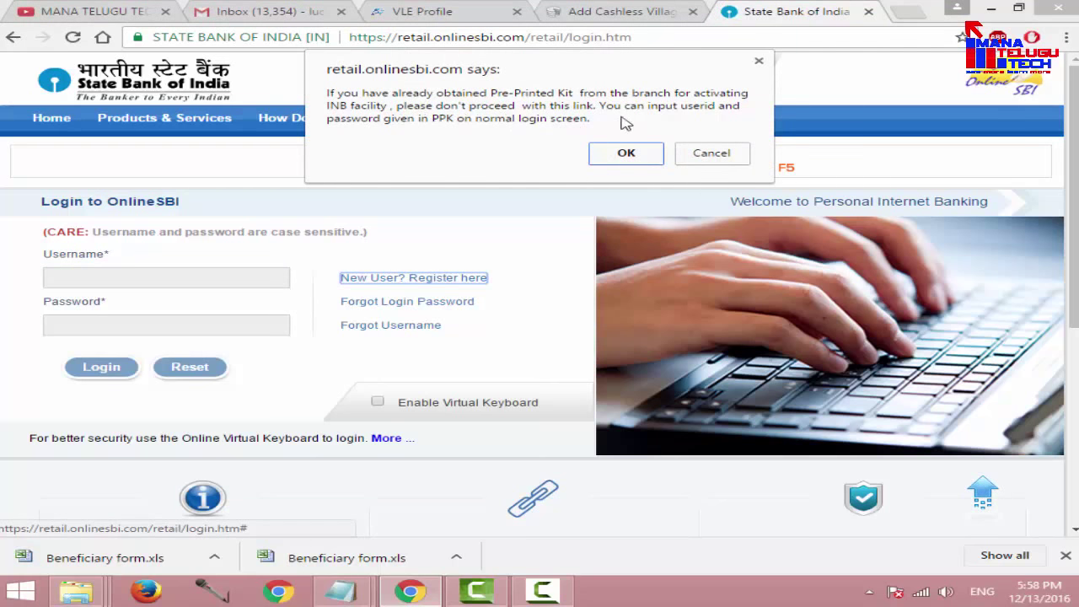
{"action": "left_click", "coordinate": [628, 155]}
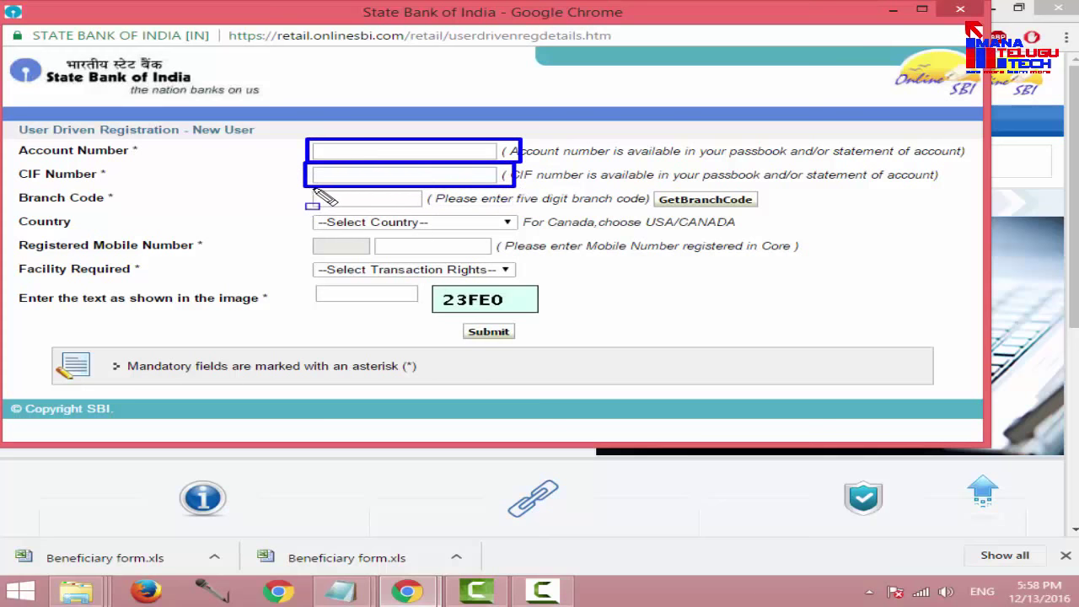
{"action": "mouse_move", "coordinate": [308, 187]}
{"action": "left_mouse_down"}
{"action": "mouse_move", "coordinate": [361, 209]}
{"action": "mouse_move", "coordinate": [434, 210]}
{"action": "left_mouse_up"}
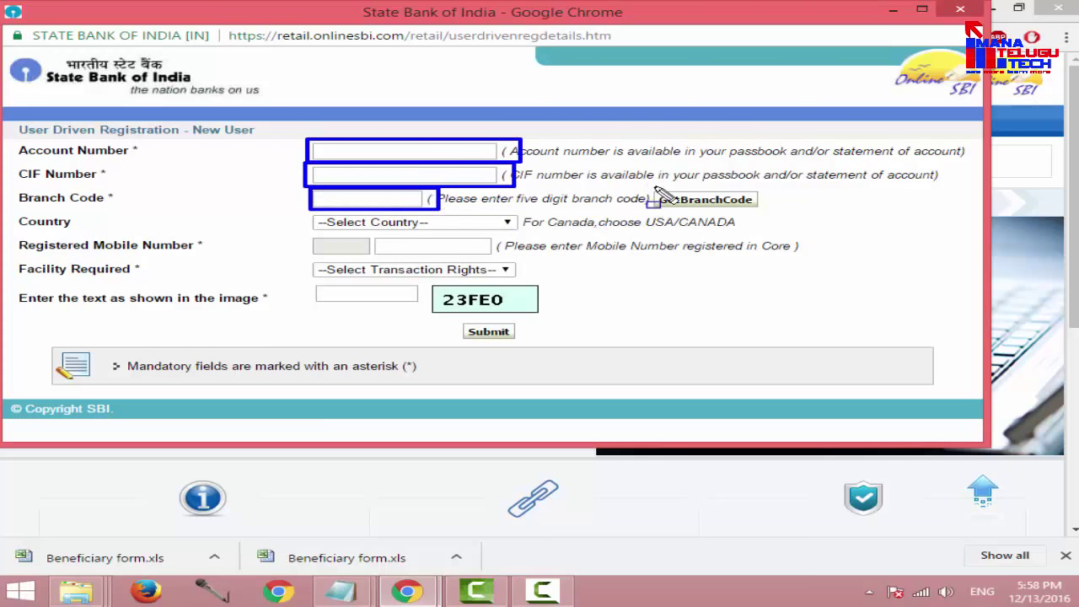
Step: Go through the account, CIF, branch, country, mobile, facility and image-text fields
{"action": "left_click_drag", "start_coordinate": [646, 184], "coordinate": [766, 216]}
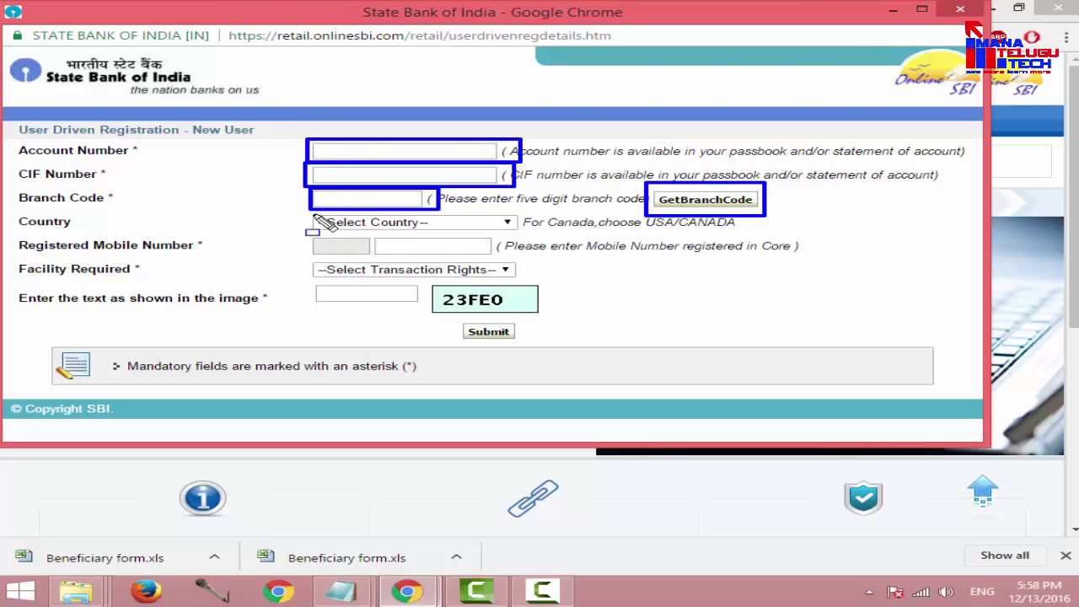
{"action": "mouse_move", "coordinate": [310, 211]}
{"action": "left_mouse_down"}
{"action": "mouse_move", "coordinate": [421, 235]}
{"action": "mouse_move", "coordinate": [546, 235]}
{"action": "left_mouse_up"}
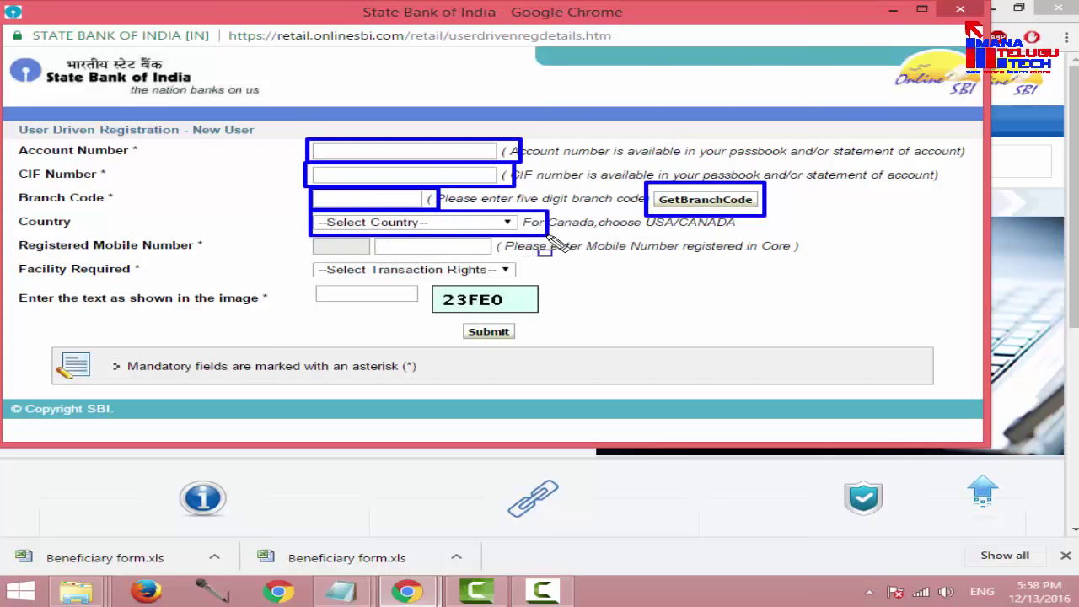
{"action": "mouse_move", "coordinate": [366, 236]}
{"action": "left_mouse_down"}
{"action": "mouse_move", "coordinate": [439, 255]}
{"action": "mouse_move", "coordinate": [509, 254]}
{"action": "left_mouse_up"}
{"action": "mouse_move", "coordinate": [305, 260]}
{"action": "left_mouse_down"}
{"action": "mouse_move", "coordinate": [413, 280]}
{"action": "mouse_move", "coordinate": [531, 278]}
{"action": "left_mouse_up"}
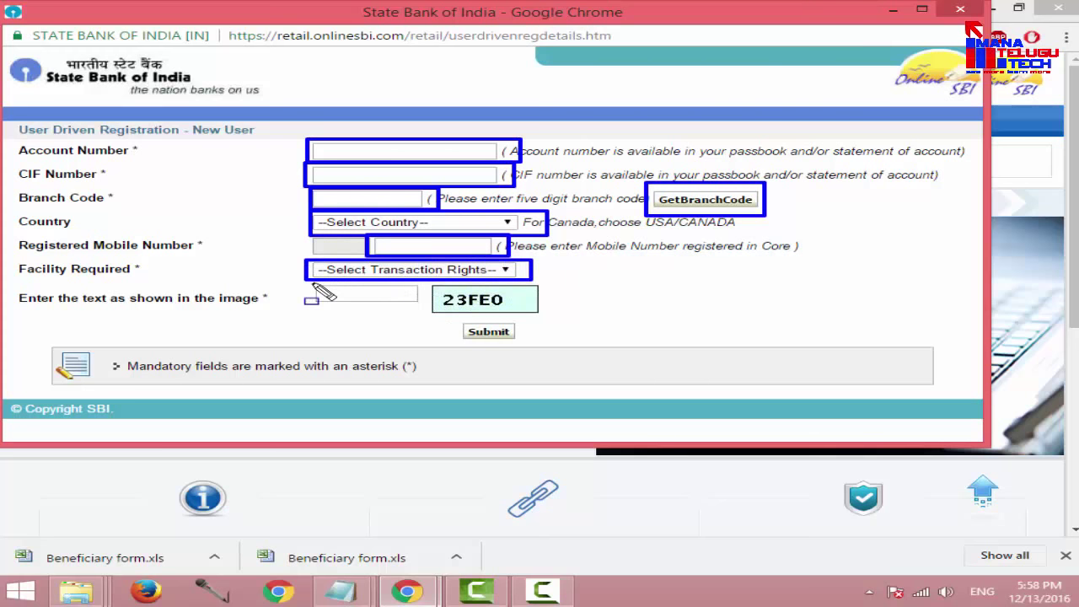
{"action": "mouse_move", "coordinate": [311, 281]}
{"action": "left_mouse_down"}
{"action": "mouse_move", "coordinate": [447, 324]}
{"action": "mouse_move", "coordinate": [428, 307]}
{"action": "left_mouse_up"}
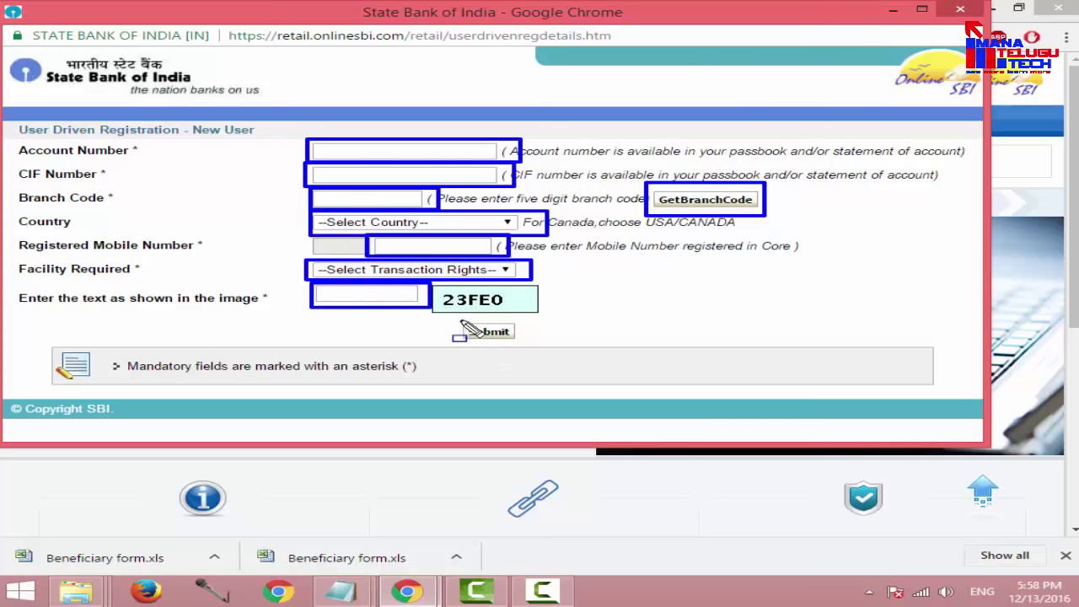
{"action": "left_click_drag", "start_coordinate": [460, 321], "coordinate": [533, 342]}
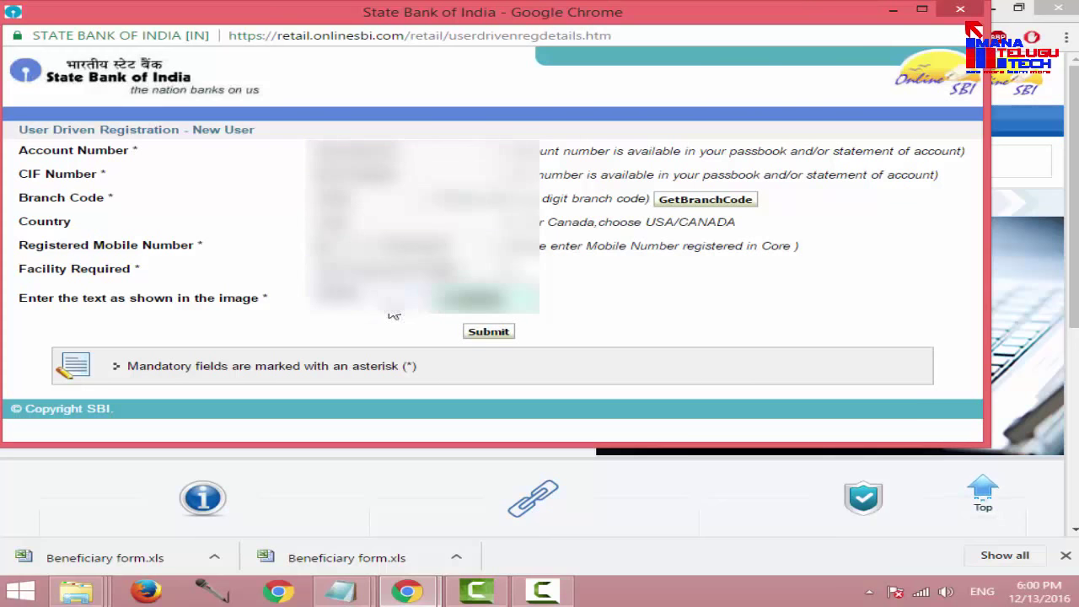
Step: Submit the registration details, then enter and confirm the SMS one-time password
{"action": "left_click", "coordinate": [493, 341]}
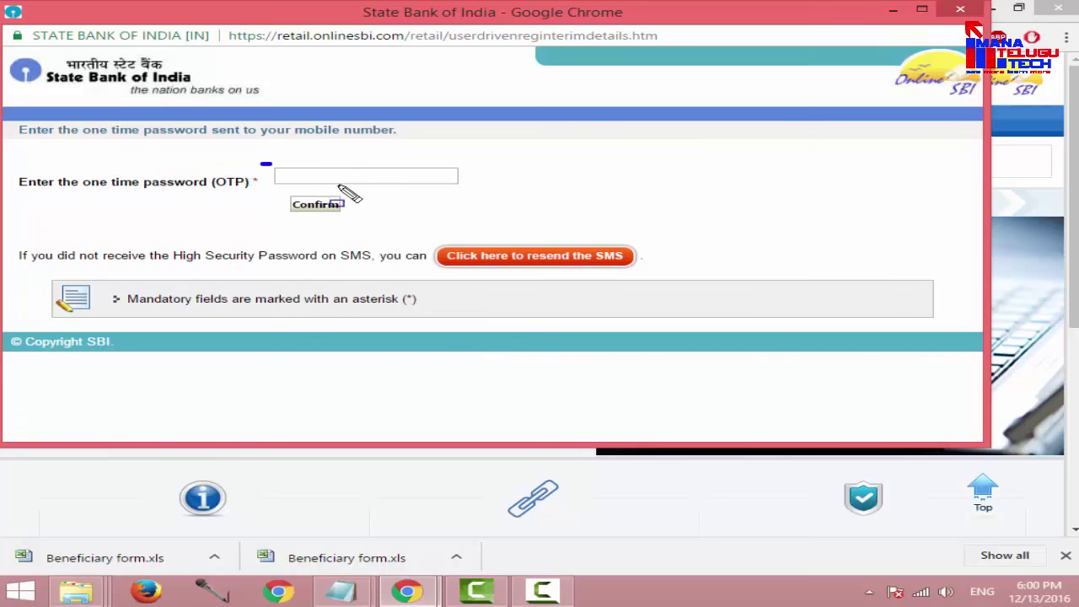
{"action": "left_click_drag", "start_coordinate": [261, 163], "coordinate": [477, 191]}
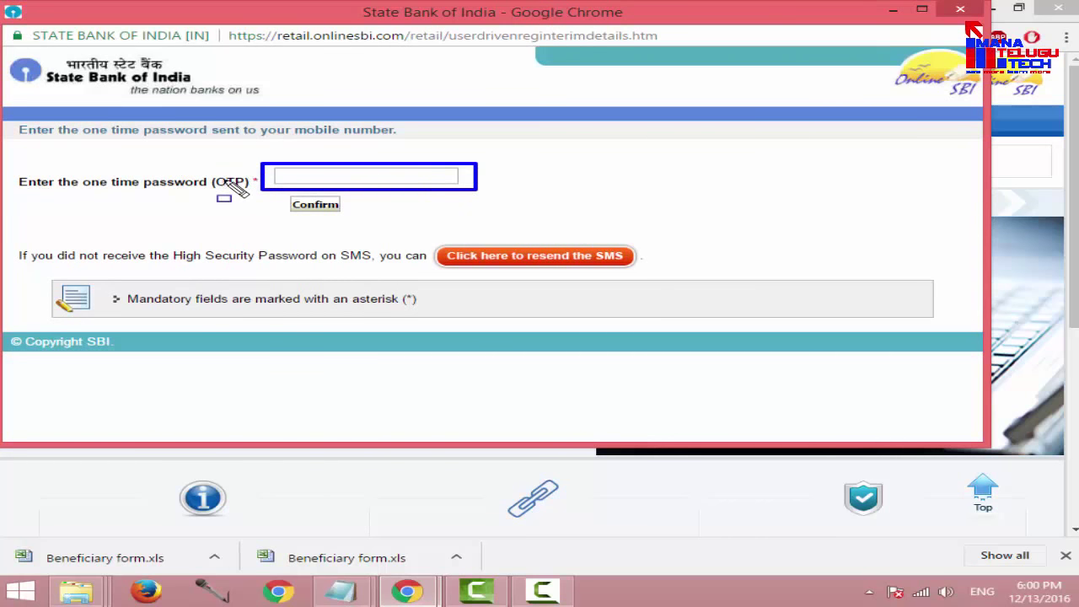
{"action": "left_click", "coordinate": [284, 174]}
{"action": "type", "text": "123456"}
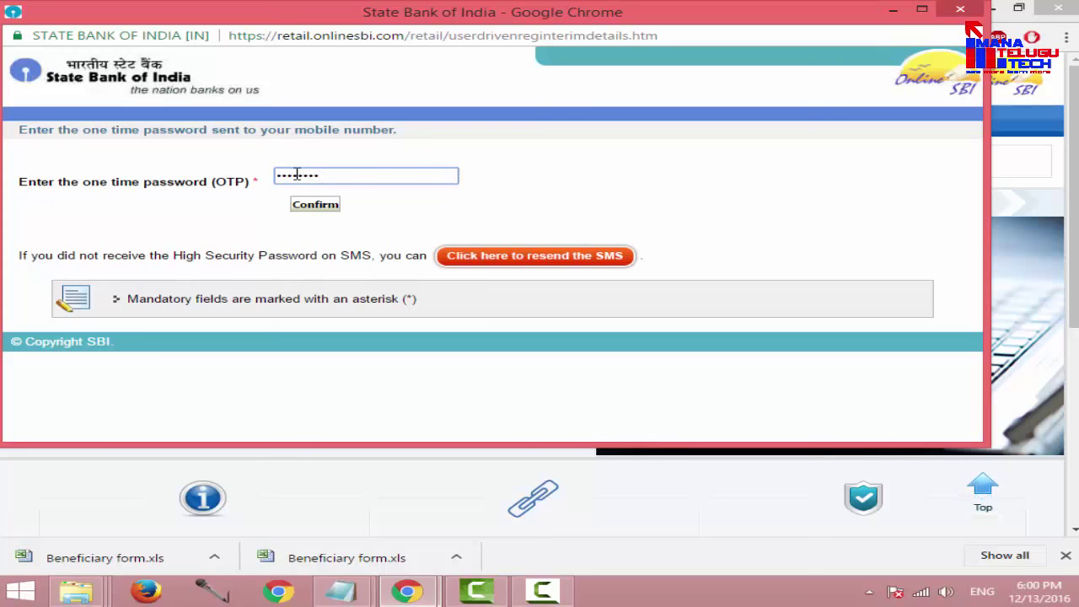
{"action": "left_click", "coordinate": [311, 205]}
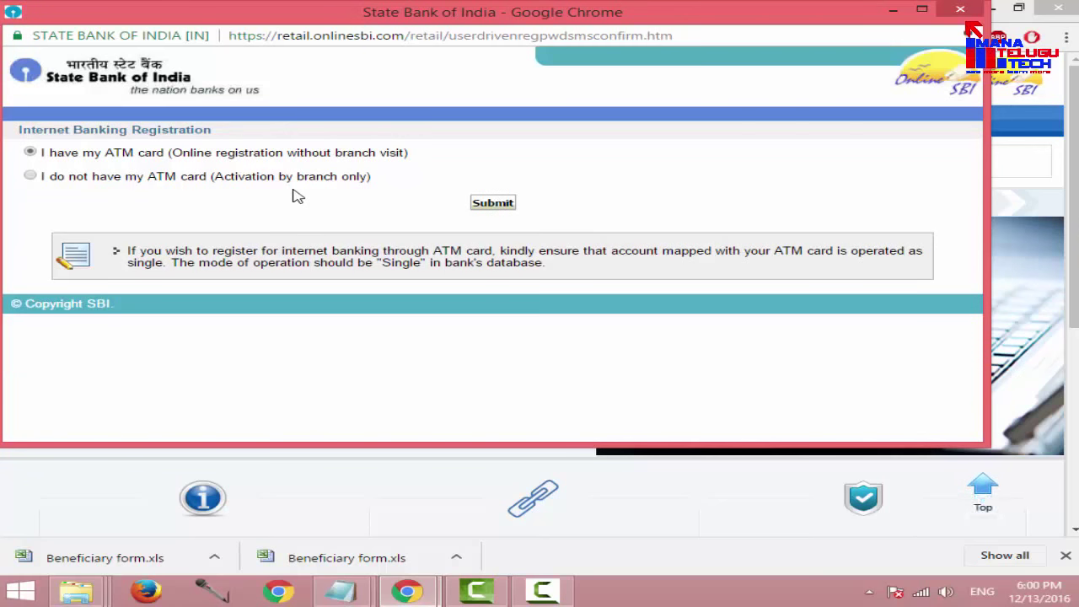
Step: Choose 'I have my ATM card' and submit to reach the debit-card Payment Page
{"action": "mouse_move", "coordinate": [21, 145]}
{"action": "left_mouse_down"}
{"action": "mouse_move", "coordinate": [169, 165]}
{"action": "mouse_move", "coordinate": [425, 163]}
{"action": "left_mouse_up"}
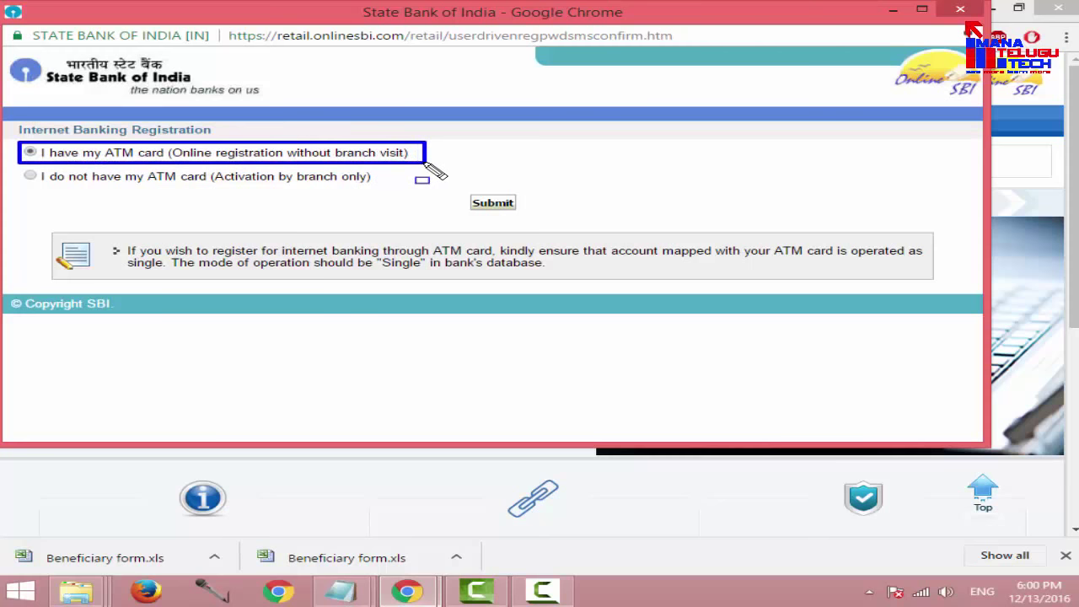
{"action": "mouse_move", "coordinate": [20, 164]}
{"action": "left_mouse_down"}
{"action": "mouse_move", "coordinate": [89, 181]}
{"action": "mouse_move", "coordinate": [388, 192]}
{"action": "left_mouse_up"}
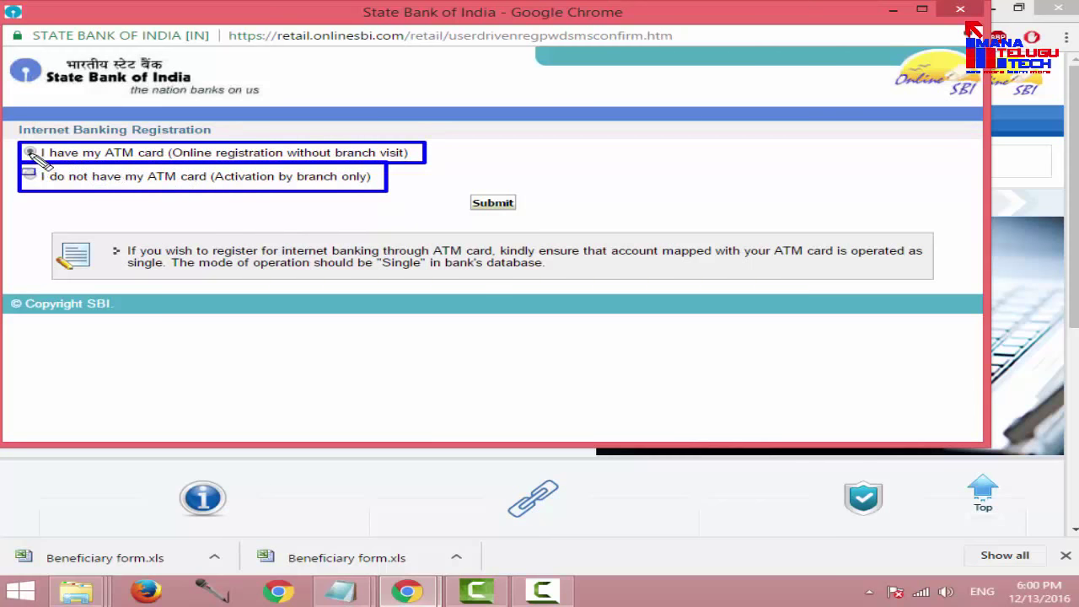
{"action": "mouse_move", "coordinate": [34, 154]}
{"action": "left_mouse_down"}
{"action": "mouse_move", "coordinate": [49, 193]}
{"action": "mouse_move", "coordinate": [40, 184]}
{"action": "left_mouse_up"}
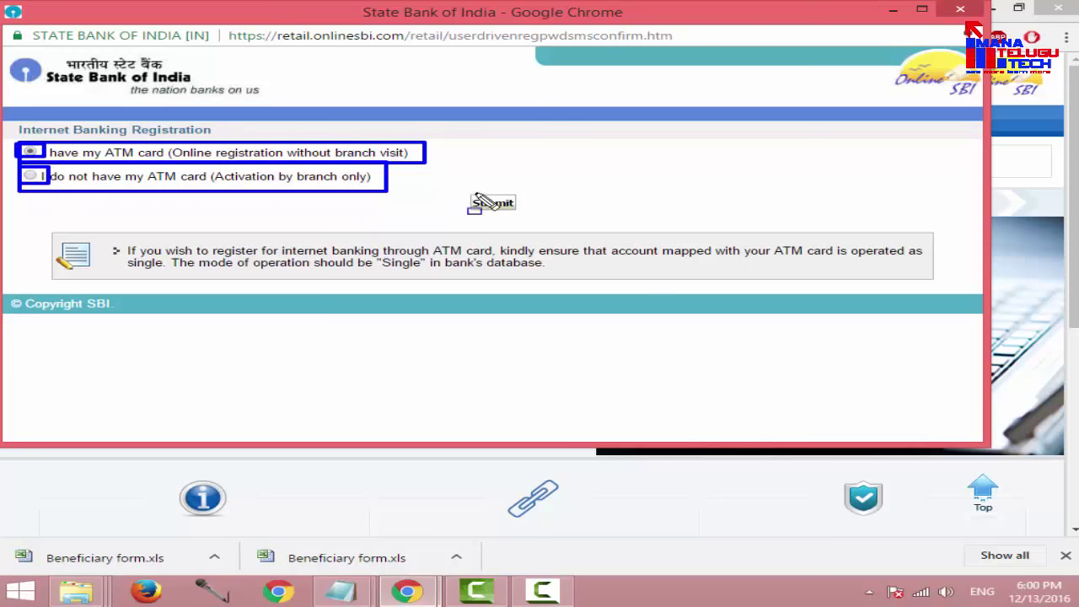
{"action": "left_click_drag", "start_coordinate": [463, 191], "coordinate": [522, 212]}
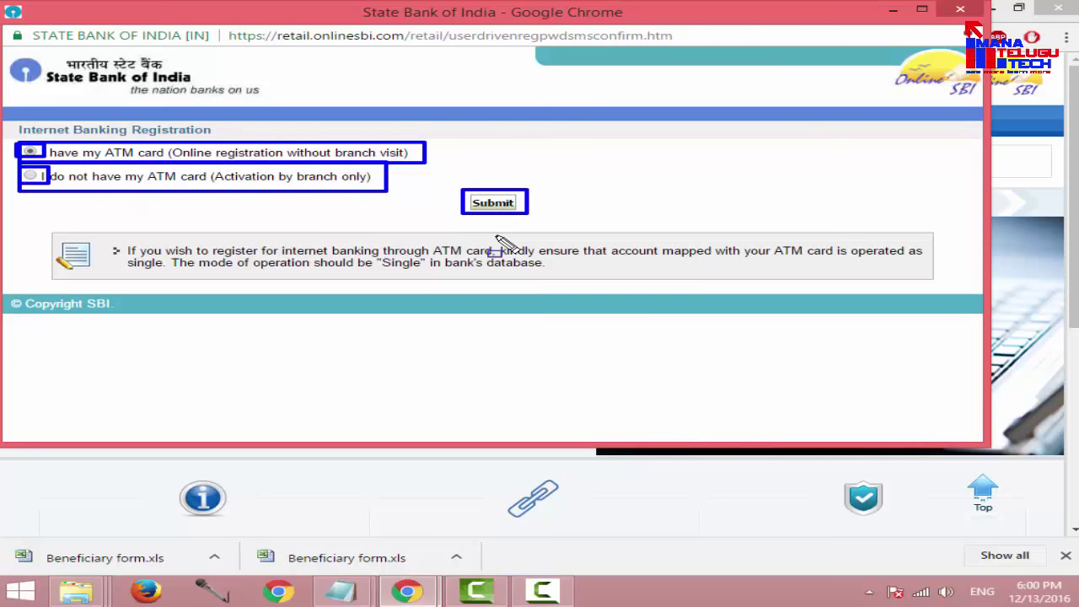
{"action": "key", "text": "Escape"}
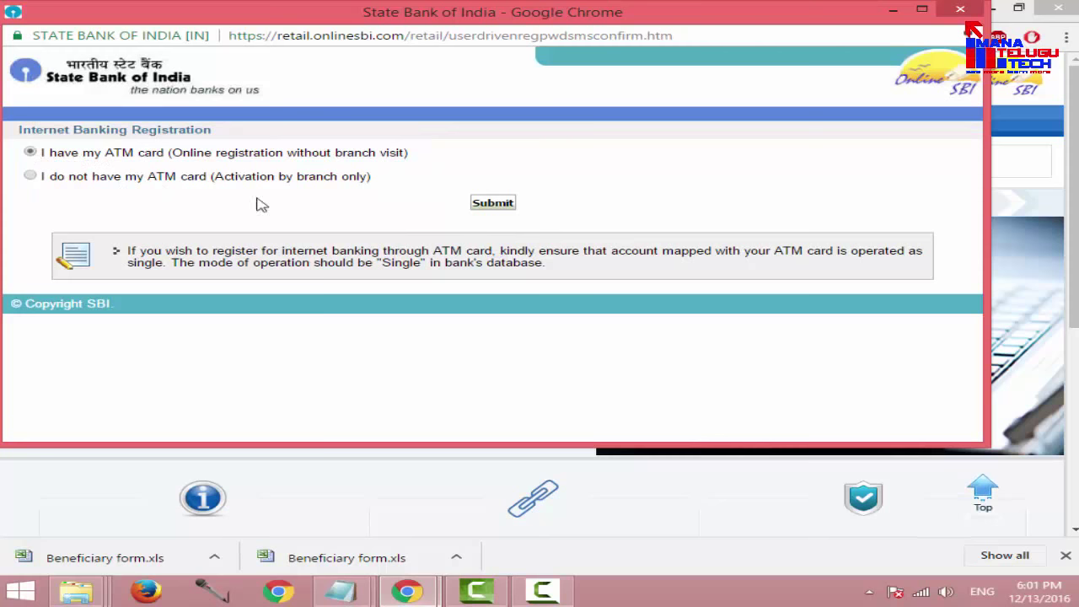
{"action": "left_click", "coordinate": [489, 204]}
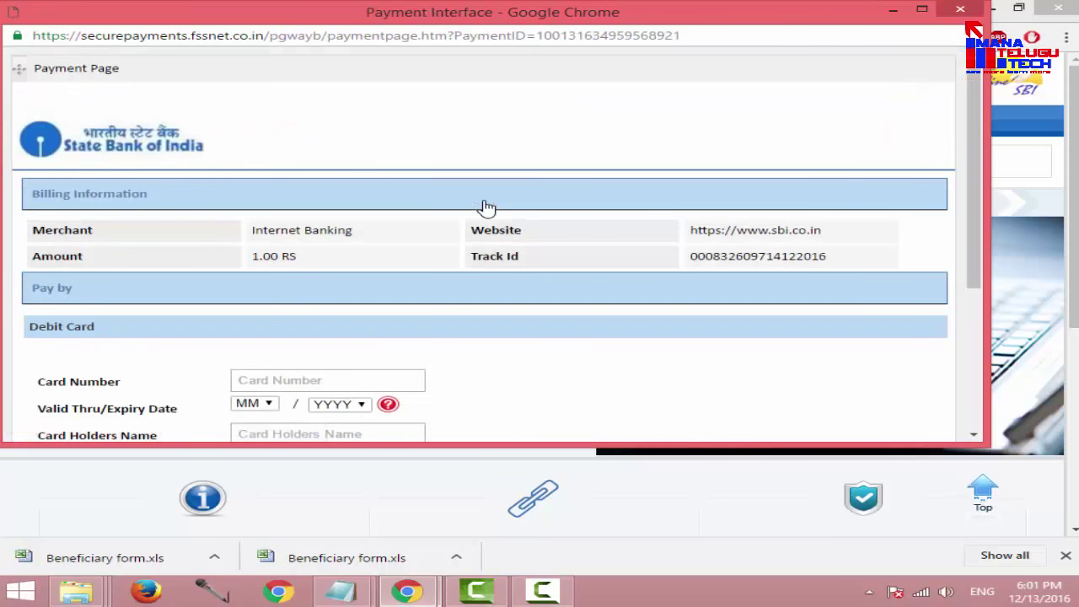
Step: Maximize the payment window and complete card number, expiry, cardholder name, ATM PIN and captcha
{"action": "left_click", "coordinate": [922, 9]}
{"action": "scroll", "coordinate": [247, 163], "scroll_direction": "down", "scroll_amount": 2}
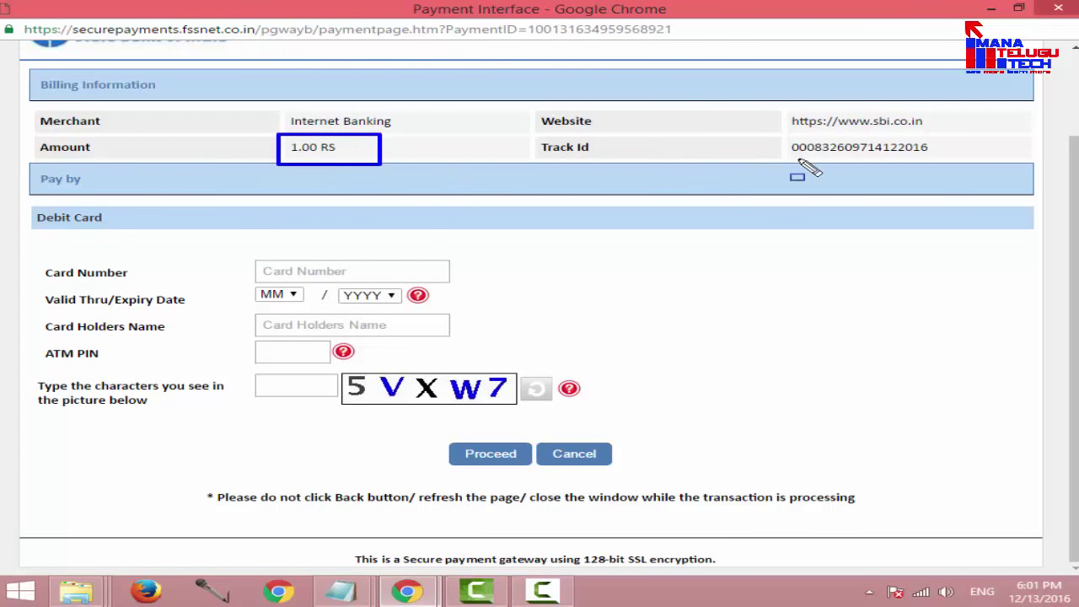
{"action": "left_click_drag", "start_coordinate": [250, 258], "coordinate": [473, 282]}
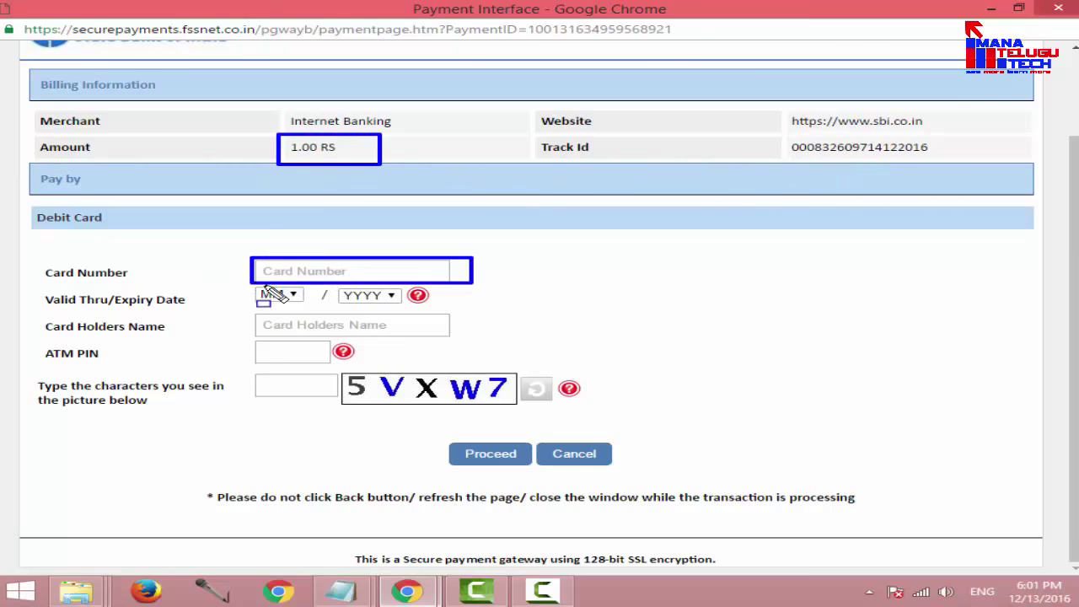
{"action": "mouse_move", "coordinate": [250, 284]}
{"action": "left_mouse_down"}
{"action": "mouse_move", "coordinate": [311, 312]}
{"action": "mouse_move", "coordinate": [439, 309]}
{"action": "left_mouse_up"}
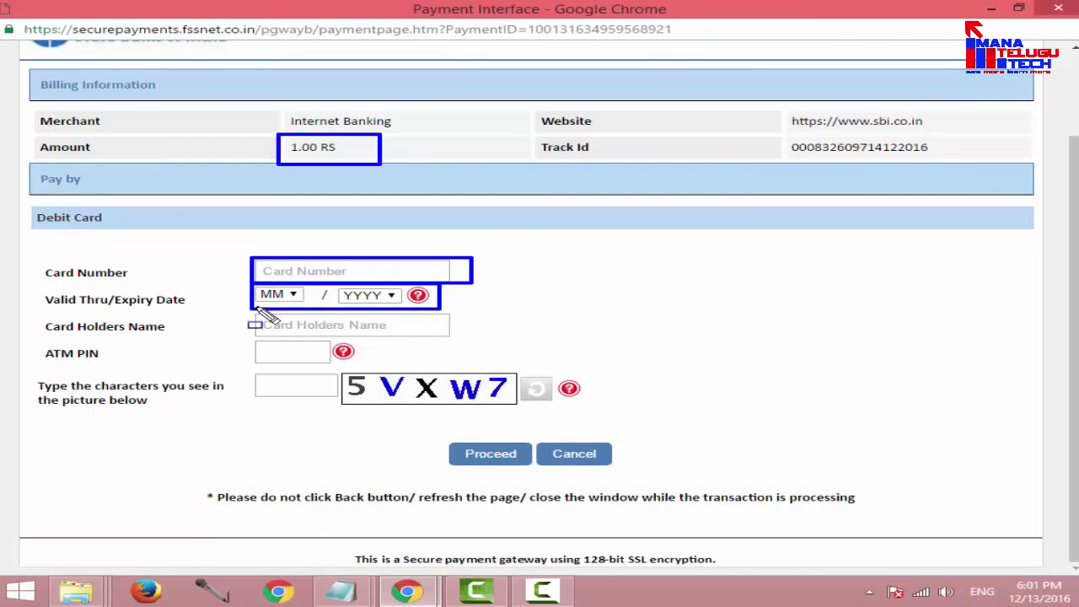
{"action": "mouse_move", "coordinate": [251, 308]}
{"action": "left_mouse_down"}
{"action": "mouse_move", "coordinate": [291, 330]}
{"action": "mouse_move", "coordinate": [469, 340]}
{"action": "left_mouse_up"}
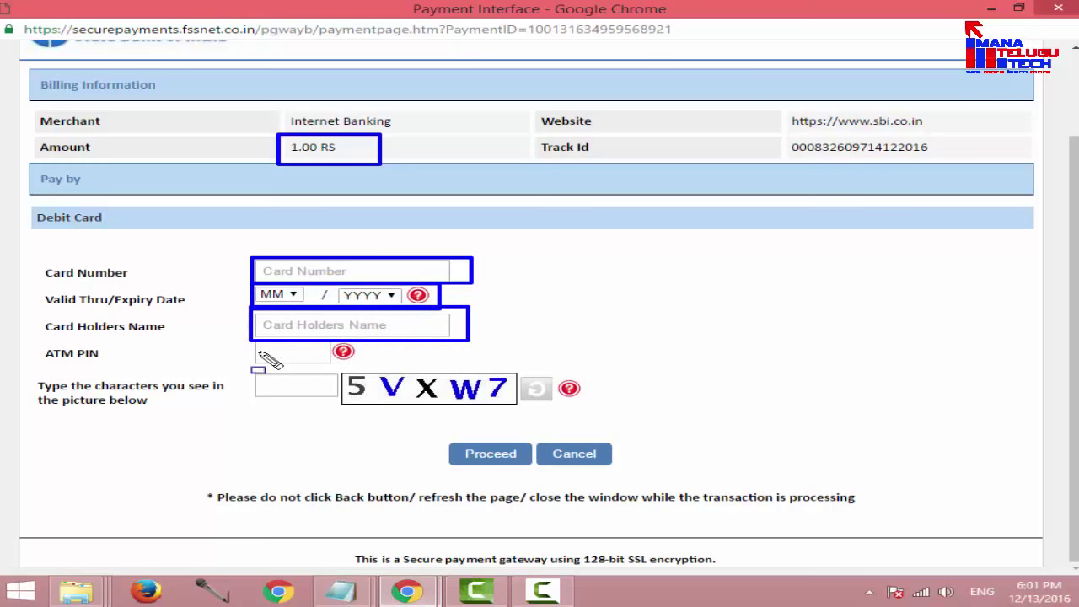
{"action": "left_click_drag", "start_coordinate": [249, 338], "coordinate": [351, 360]}
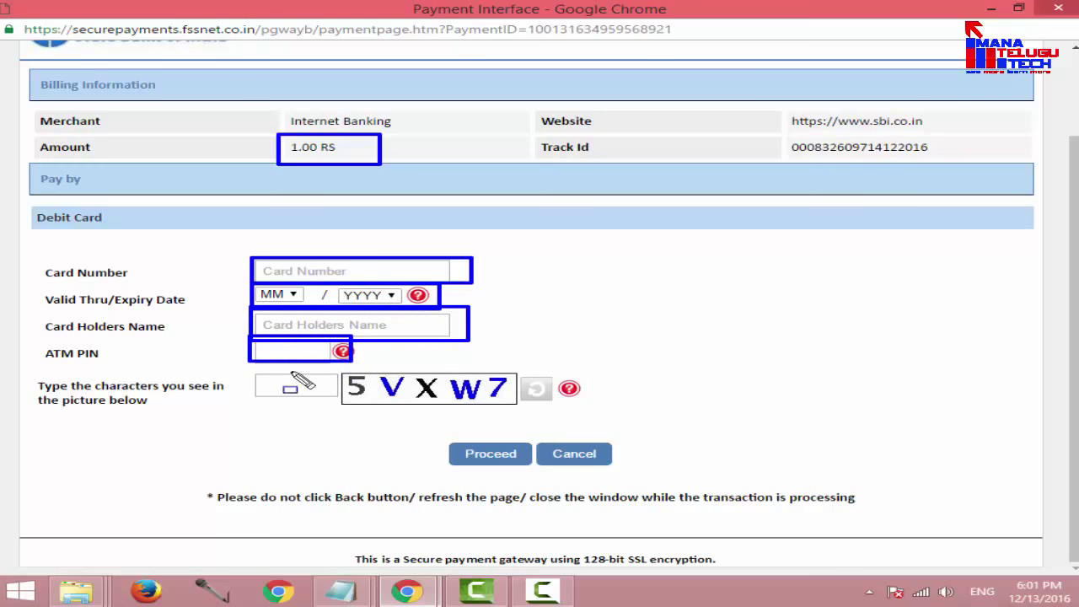
{"action": "left_click_drag", "start_coordinate": [253, 368], "coordinate": [344, 404]}
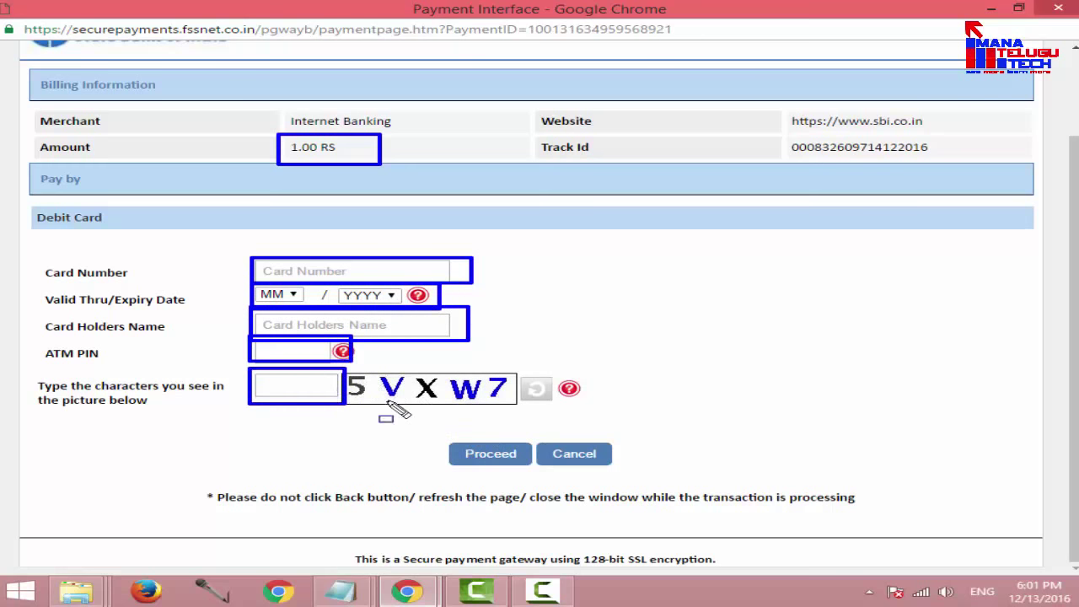
{"action": "mouse_move", "coordinate": [338, 369]}
{"action": "left_mouse_down"}
{"action": "mouse_move", "coordinate": [409, 398]}
{"action": "mouse_move", "coordinate": [527, 407]}
{"action": "left_mouse_up"}
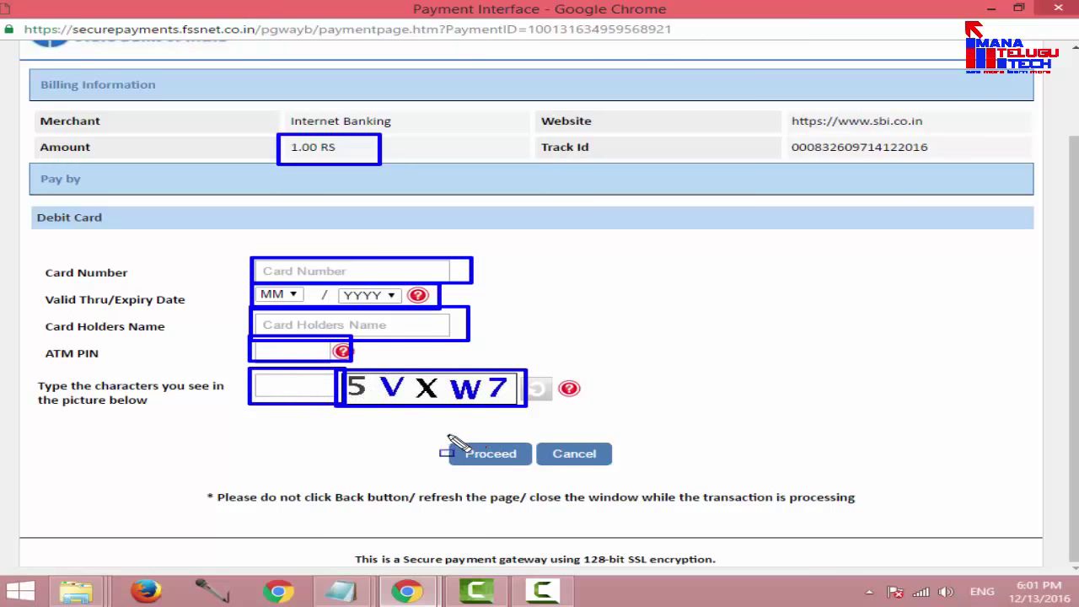
{"action": "mouse_move", "coordinate": [447, 435]}
{"action": "left_mouse_down"}
{"action": "mouse_move", "coordinate": [510, 476]}
{"action": "mouse_move", "coordinate": [540, 479]}
{"action": "mouse_move", "coordinate": [536, 470]}
{"action": "left_mouse_up"}
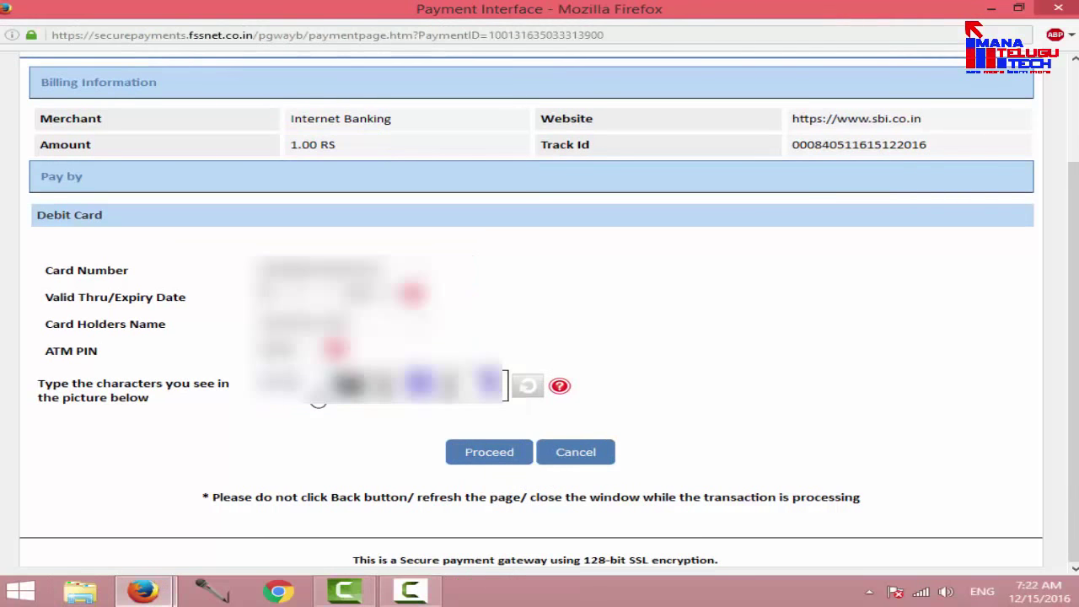
Step: Proceed with the card payment, skip the save-login prompt, and submit the new login password
{"action": "left_click", "coordinate": [508, 461]}
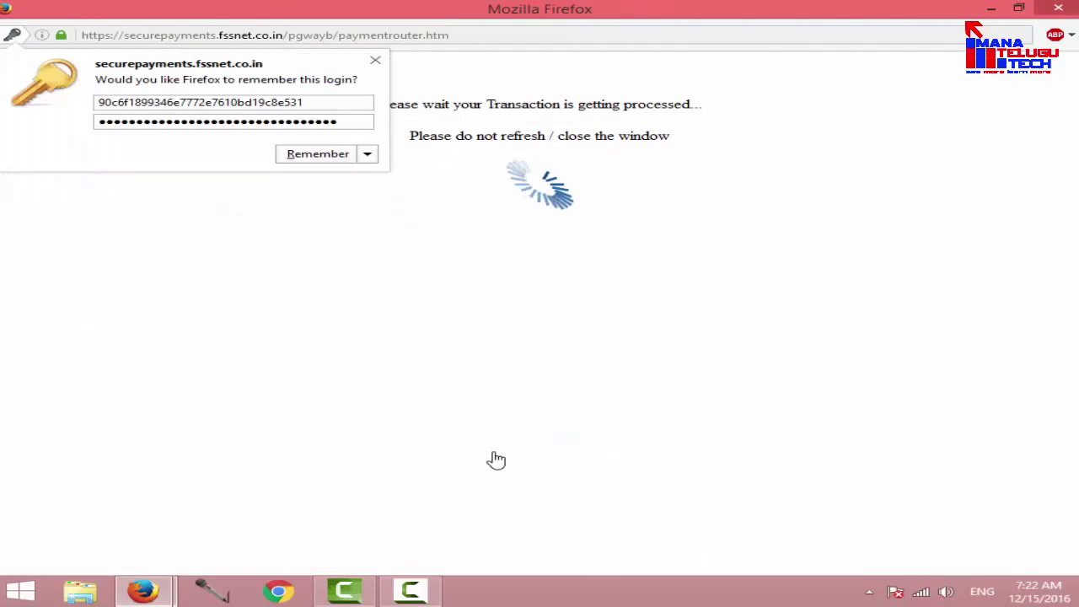
{"action": "left_click", "coordinate": [375, 63]}
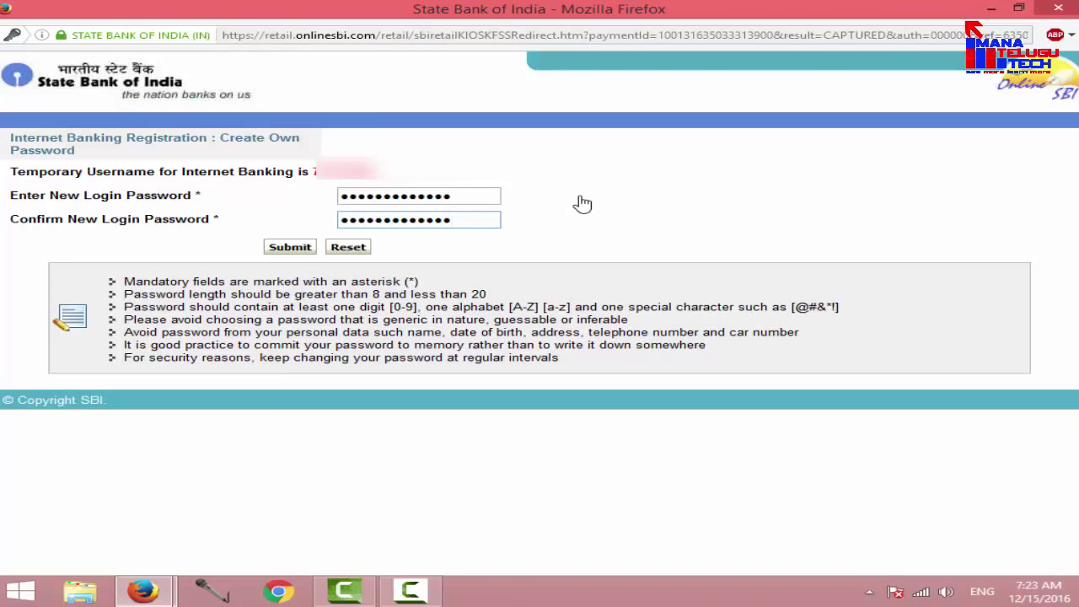
{"action": "left_click", "coordinate": [289, 248]}
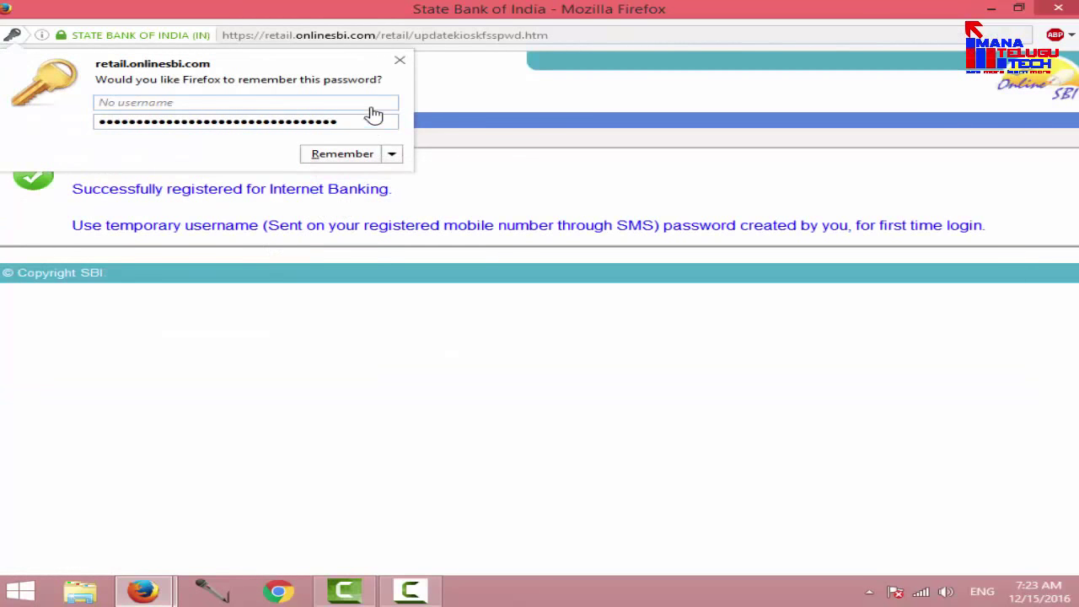
Step: Close the save-password prompt and highlight the 'Successfully registered for Internet Banking' message
{"action": "left_click", "coordinate": [399, 61]}
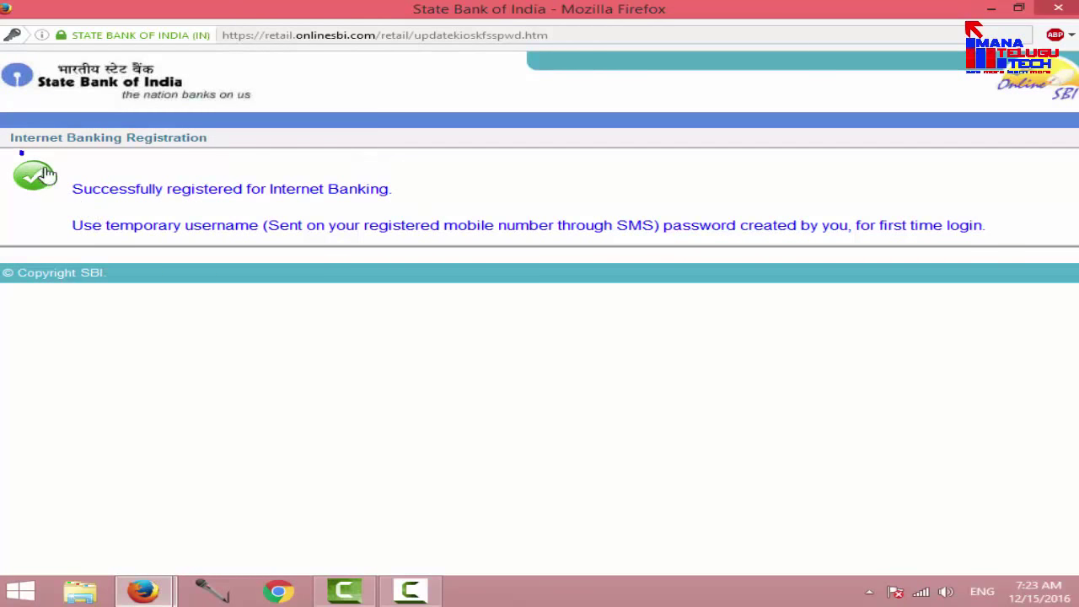
{"action": "mouse_move", "coordinate": [21, 152]}
{"action": "left_mouse_down"}
{"action": "mouse_move", "coordinate": [332, 231]}
{"action": "mouse_move", "coordinate": [703, 252]}
{"action": "mouse_move", "coordinate": [1017, 240]}
{"action": "left_mouse_up"}
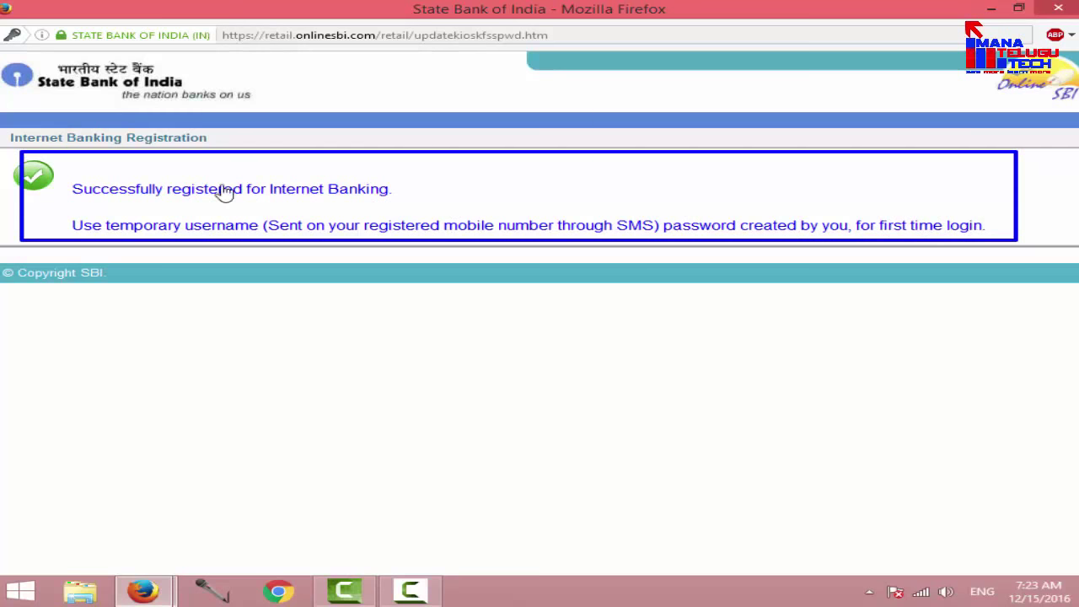
Step: Return to the OnlineSBI login page and sign in with the temporary username and password
{"action": "left_click", "coordinate": [1060, 10]}
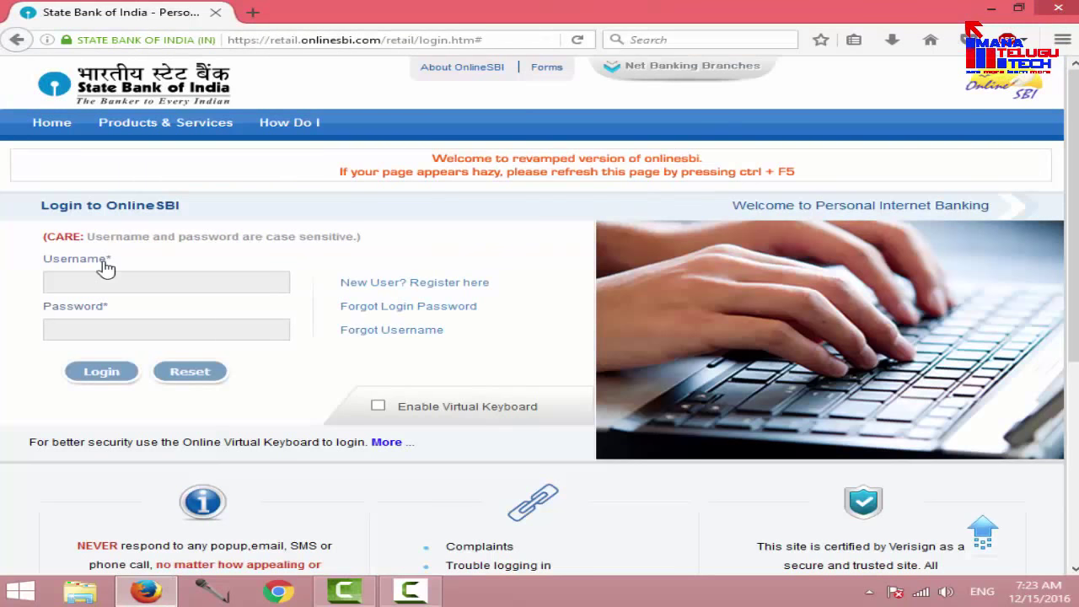
{"action": "left_click_drag", "start_coordinate": [27, 264], "coordinate": [311, 297]}
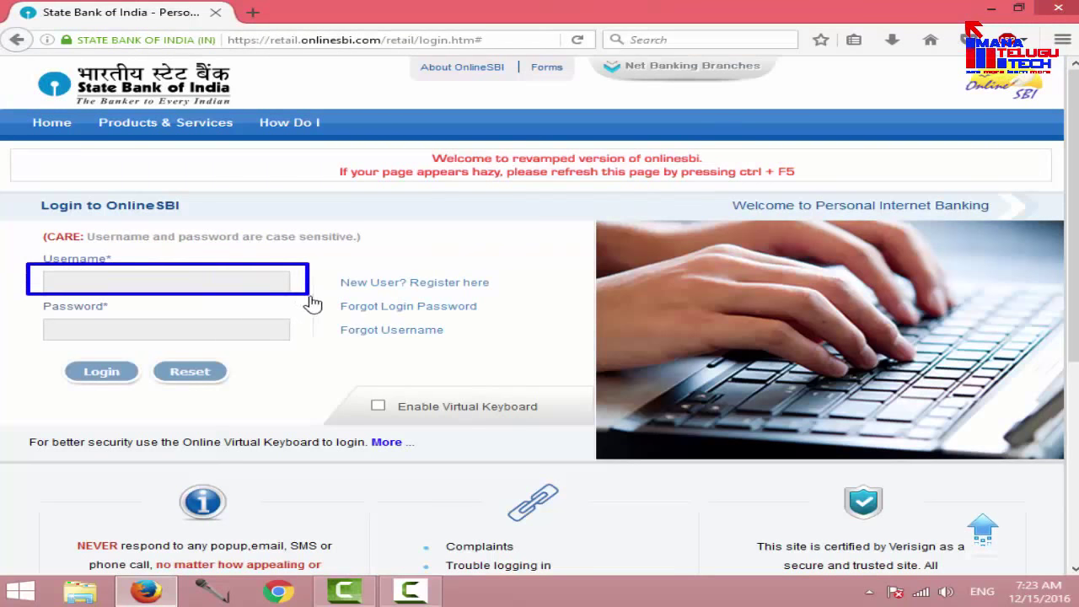
{"action": "left_click_drag", "start_coordinate": [26, 305], "coordinate": [301, 359]}
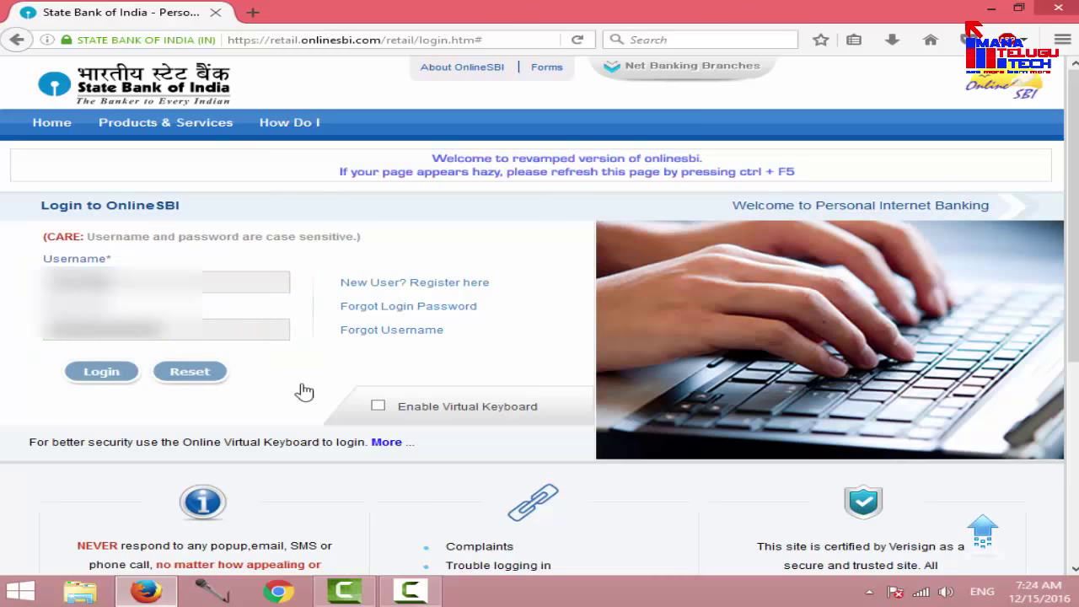
{"action": "left_click_drag", "start_coordinate": [30, 264], "coordinate": [242, 297]}
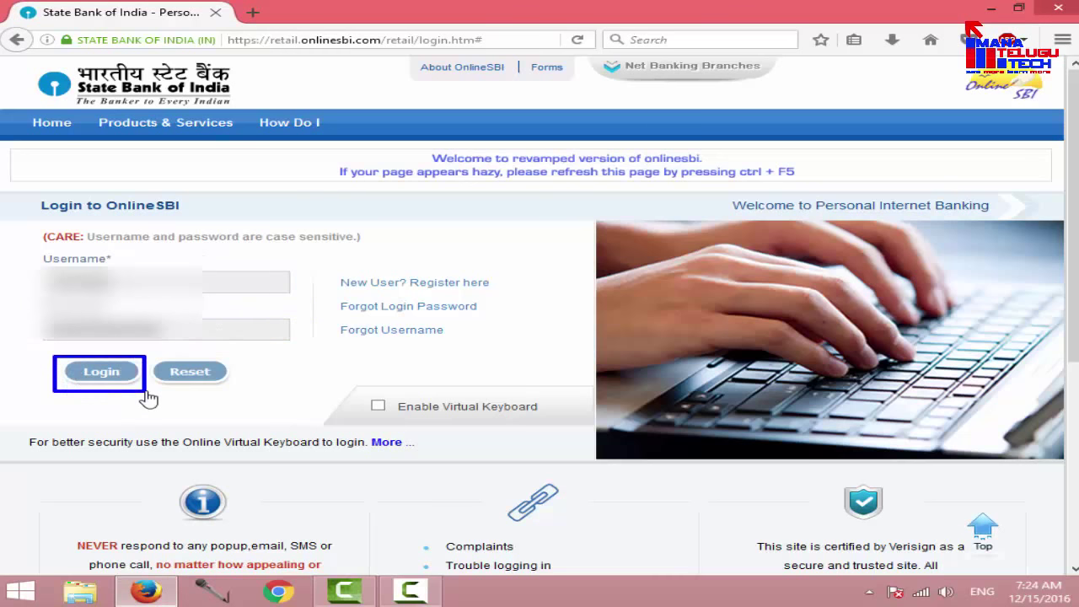
{"action": "left_click", "coordinate": [93, 378]}
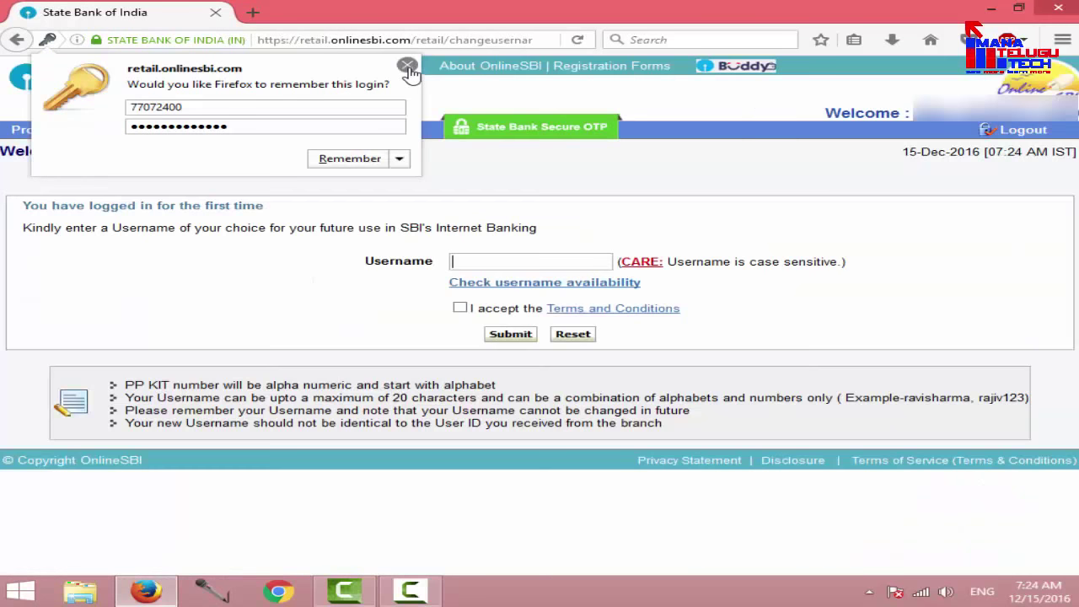
Step: Dismiss the save-login prompt, enter an available new username, and accept the Terms and Conditions
{"action": "left_click", "coordinate": [407, 65]}
{"action": "left_click", "coordinate": [449, 261]}
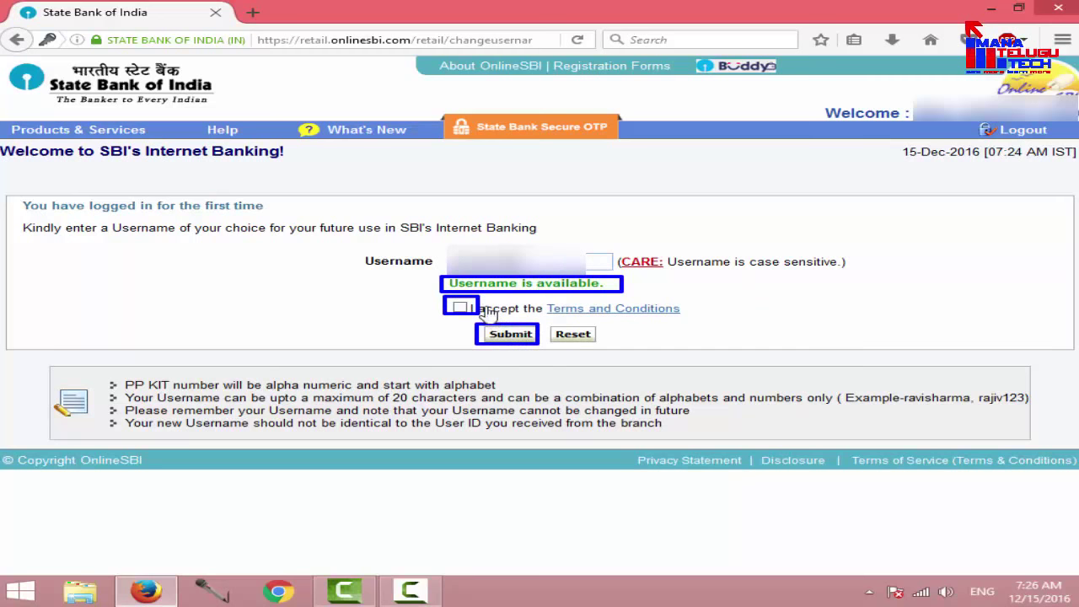
{"action": "left_click", "coordinate": [464, 309]}
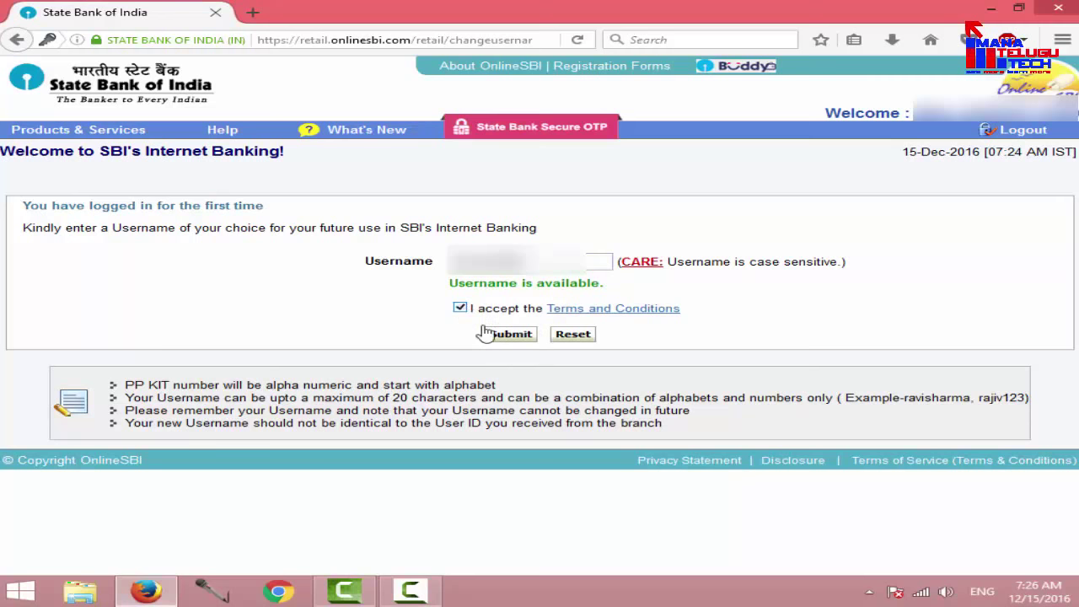
Step: Submit the chosen username, then enter and confirm the new login password
{"action": "left_click", "coordinate": [511, 335]}
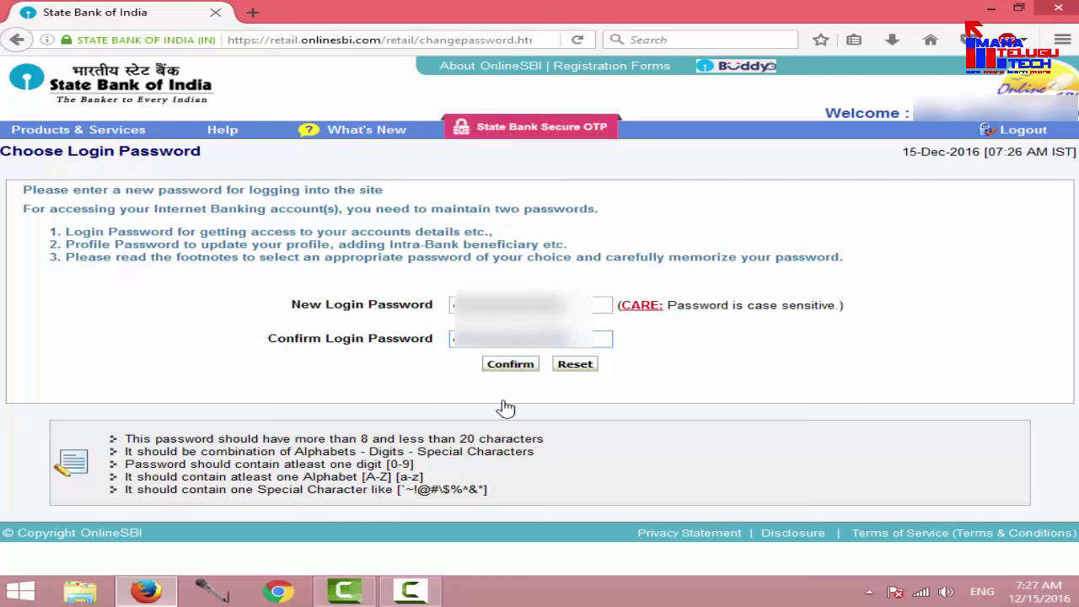
{"action": "left_click", "coordinate": [507, 367]}
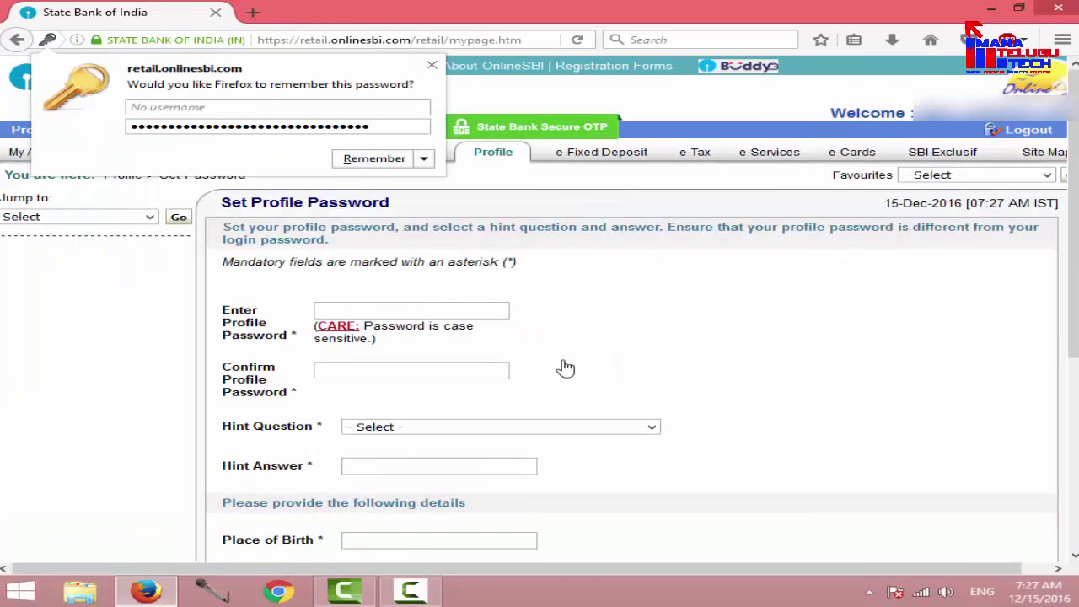
Step: Dismiss Firefox's save-password prompt and return to the top of the Set Profile Password form
{"action": "left_click", "coordinate": [432, 65]}
{"action": "scroll", "coordinate": [681, 255], "scroll_direction": "down", "scroll_amount": 5}
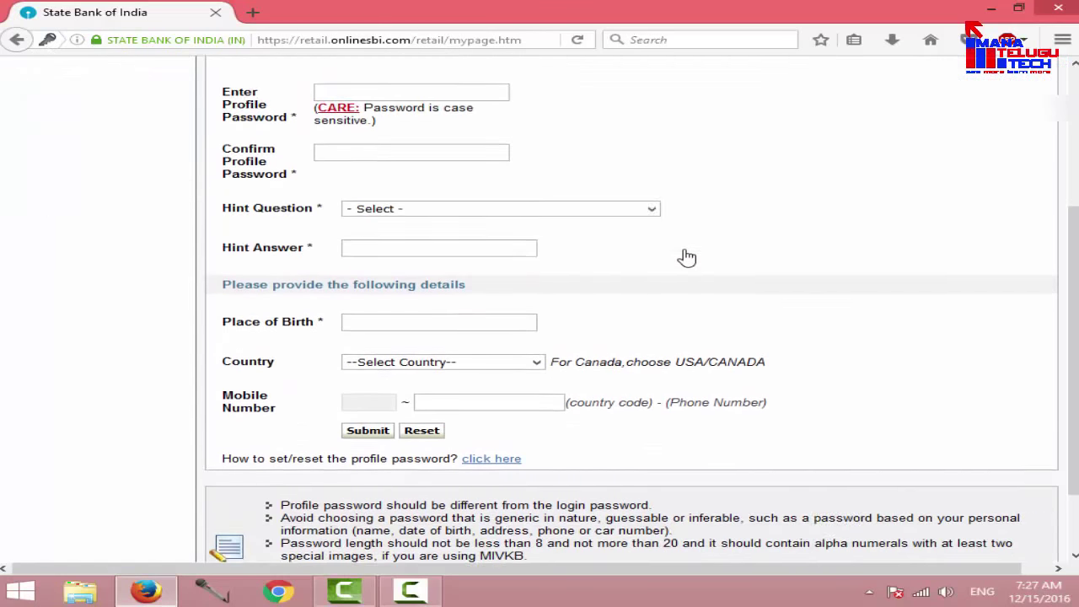
{"action": "scroll", "coordinate": [686, 255], "scroll_direction": "up", "scroll_amount": 1}
{"action": "scroll", "coordinate": [1071, 287], "scroll_direction": "up", "scroll_amount": 1}
{"action": "scroll", "coordinate": [1072, 278], "scroll_direction": "up", "scroll_amount": 1}
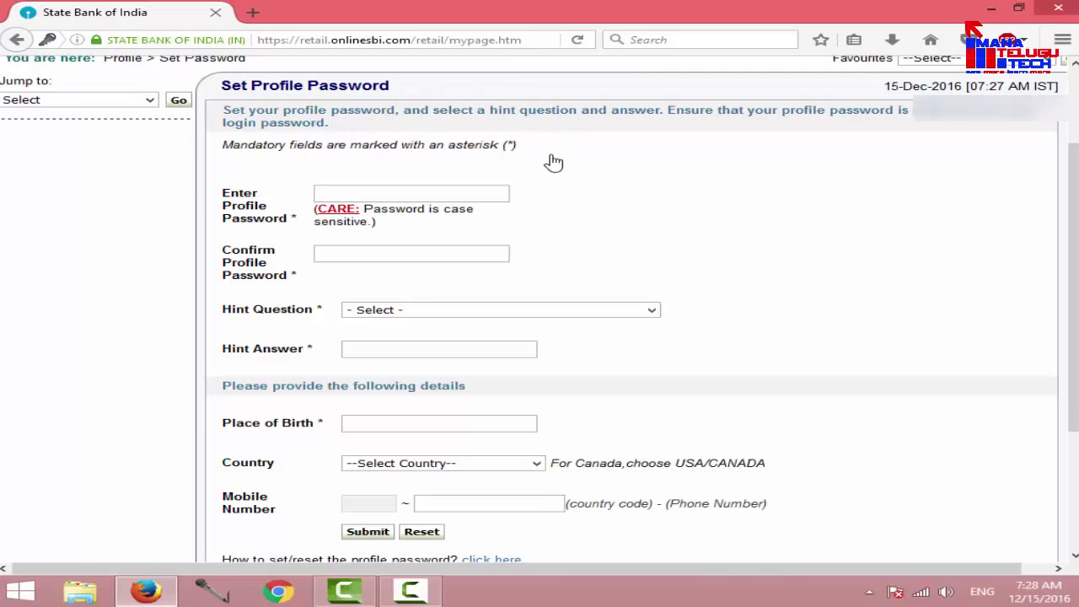
{"action": "mouse_move", "coordinate": [213, 71]}
{"action": "left_mouse_down"}
{"action": "mouse_move", "coordinate": [263, 98]}
{"action": "mouse_move", "coordinate": [409, 105]}
{"action": "left_mouse_up"}
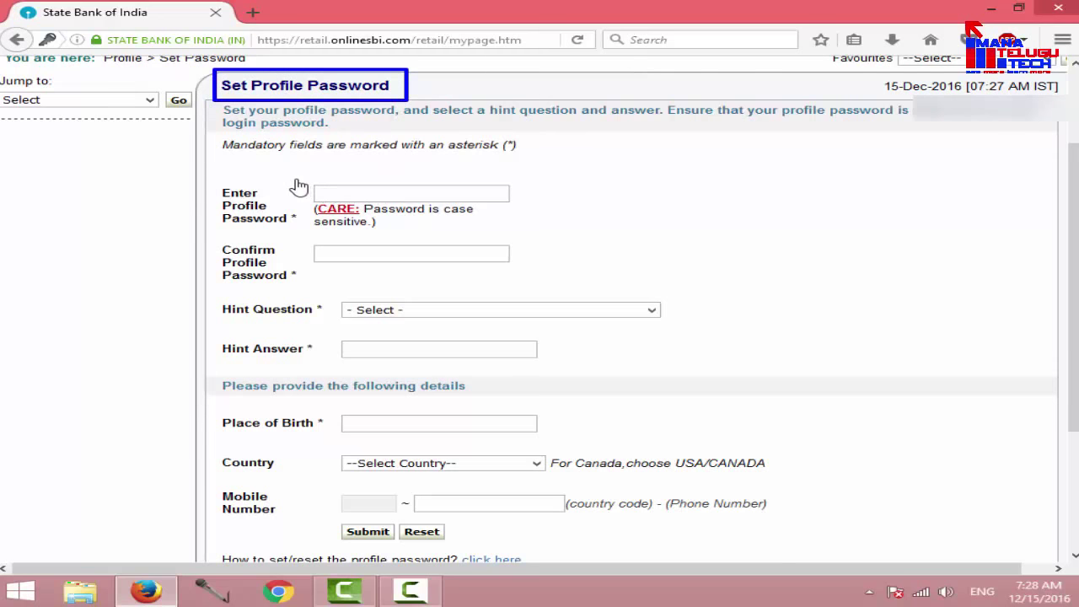
Step: Fill in the profile password, hint question, hint answer, birthplace, country and mobile number, then submit
{"action": "left_click_drag", "start_coordinate": [295, 179], "coordinate": [522, 216]}
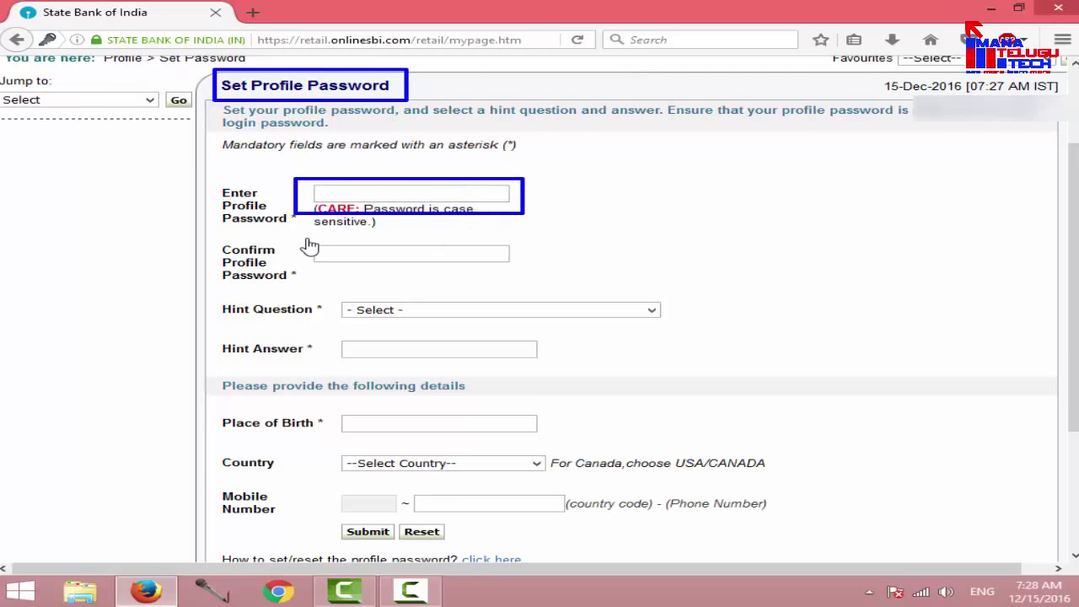
{"action": "mouse_move", "coordinate": [303, 237]}
{"action": "left_mouse_down"}
{"action": "mouse_move", "coordinate": [457, 284]}
{"action": "mouse_move", "coordinate": [540, 272]}
{"action": "left_mouse_up"}
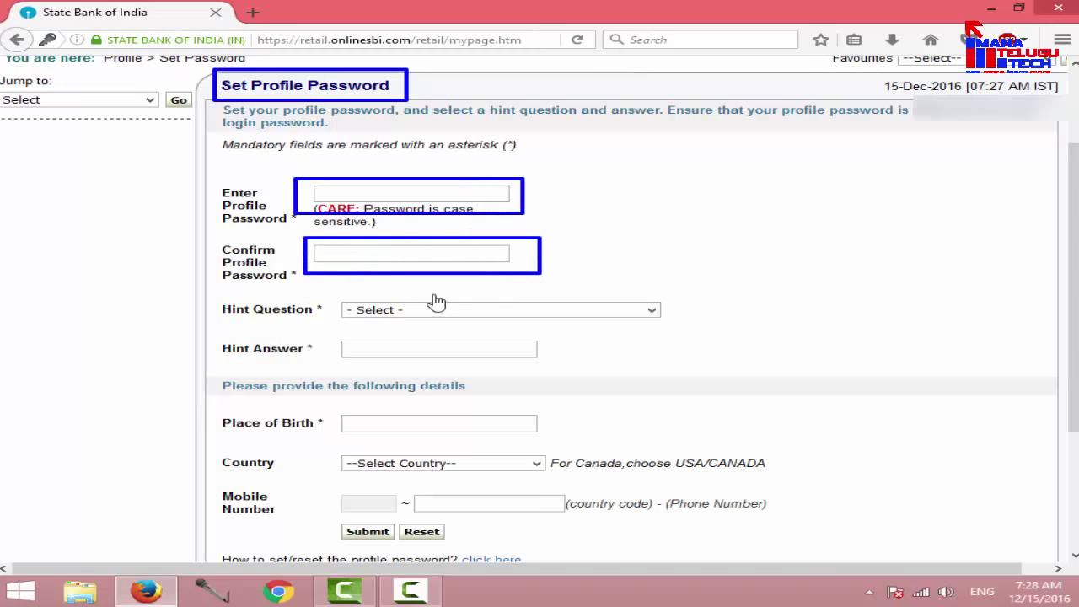
{"action": "mouse_move", "coordinate": [343, 293]}
{"action": "left_mouse_down"}
{"action": "mouse_move", "coordinate": [385, 309]}
{"action": "mouse_move", "coordinate": [587, 332]}
{"action": "mouse_move", "coordinate": [674, 324]}
{"action": "left_mouse_up"}
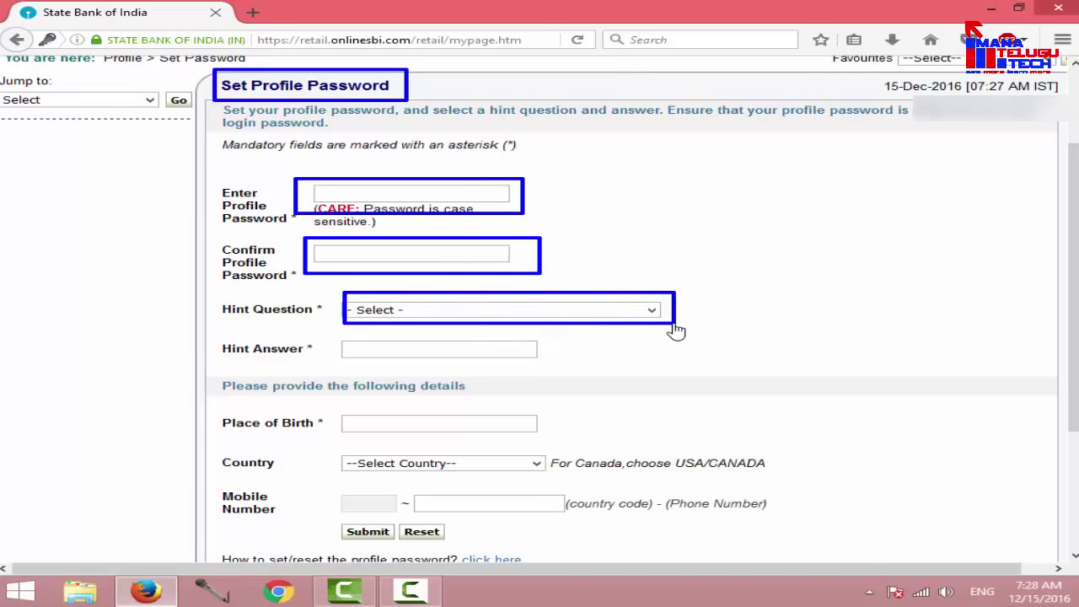
{"action": "mouse_move", "coordinate": [335, 335]}
{"action": "left_mouse_down"}
{"action": "mouse_move", "coordinate": [431, 364]}
{"action": "mouse_move", "coordinate": [562, 365]}
{"action": "left_mouse_up"}
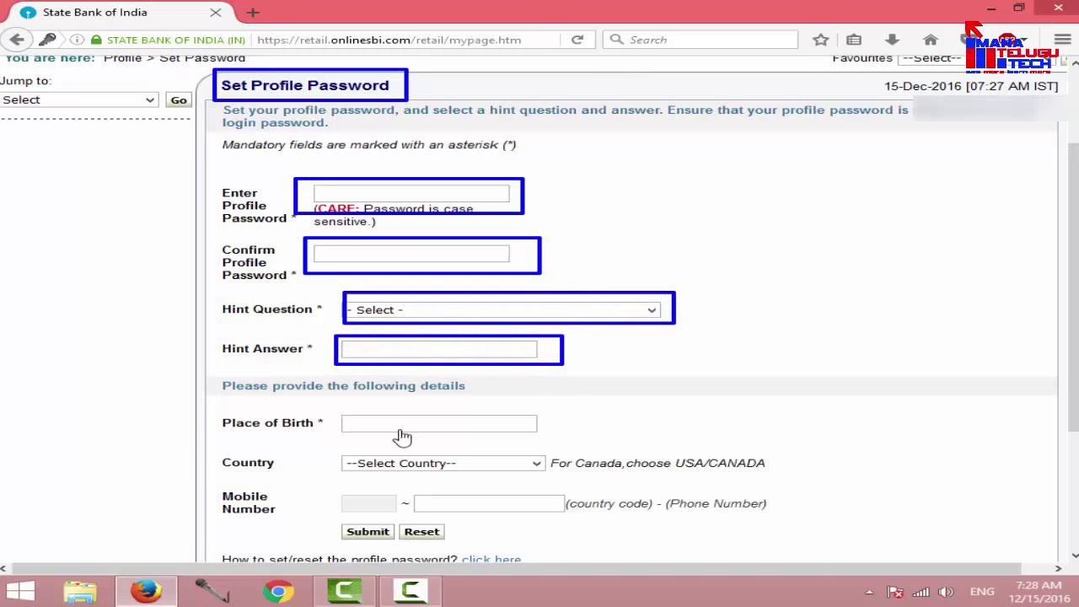
{"action": "left_click_drag", "start_coordinate": [331, 409], "coordinate": [587, 441]}
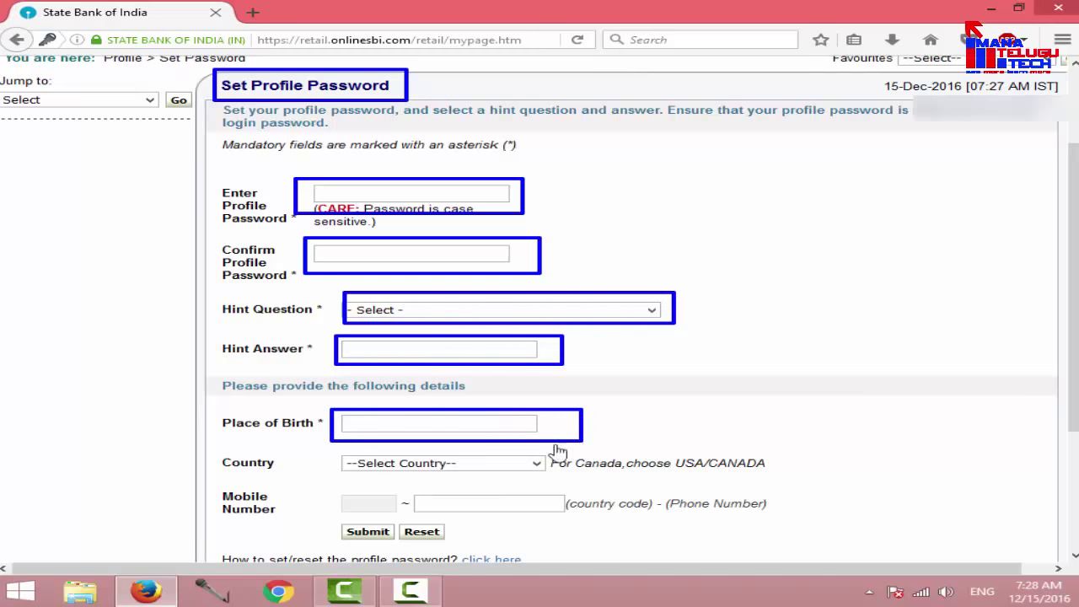
{"action": "mouse_move", "coordinate": [331, 448]}
{"action": "left_mouse_down"}
{"action": "mouse_move", "coordinate": [506, 493]}
{"action": "mouse_move", "coordinate": [578, 471]}
{"action": "left_mouse_up"}
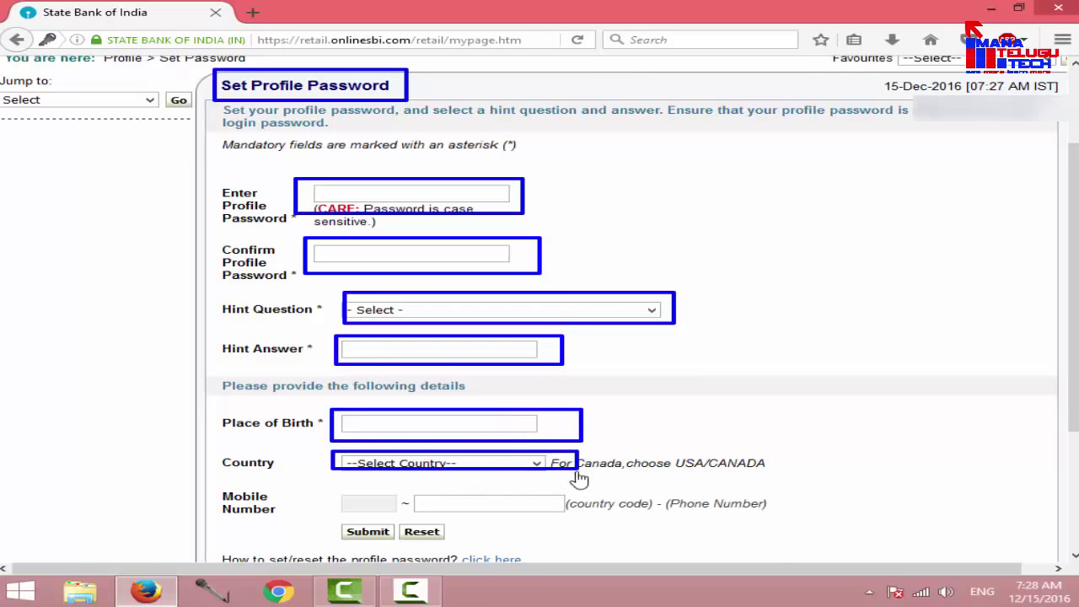
{"action": "left_click_drag", "start_coordinate": [401, 493], "coordinate": [600, 518]}
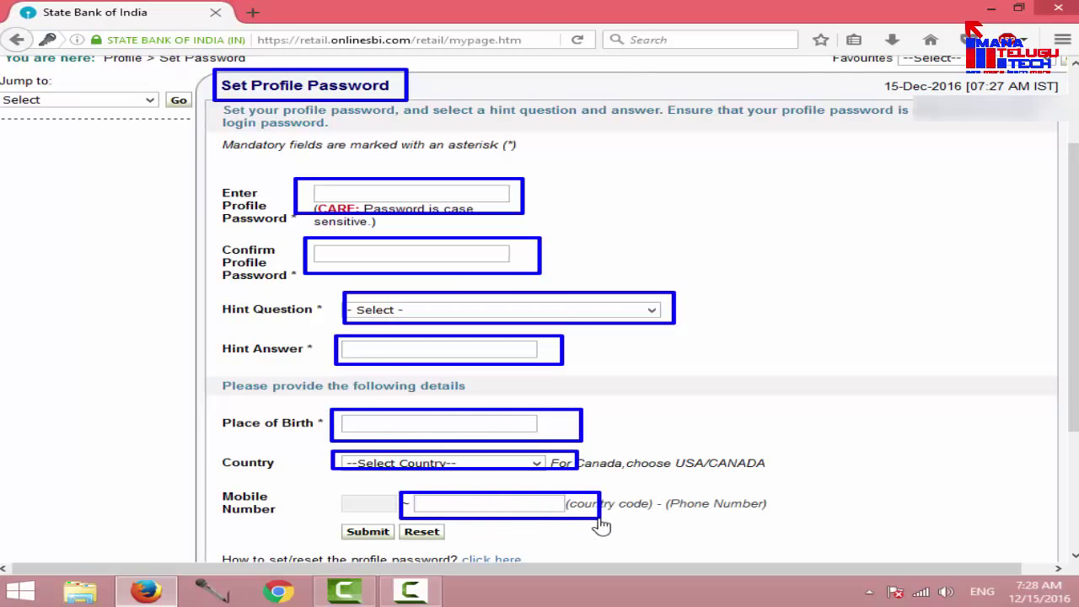
{"action": "left_click_drag", "start_coordinate": [334, 518], "coordinate": [402, 547]}
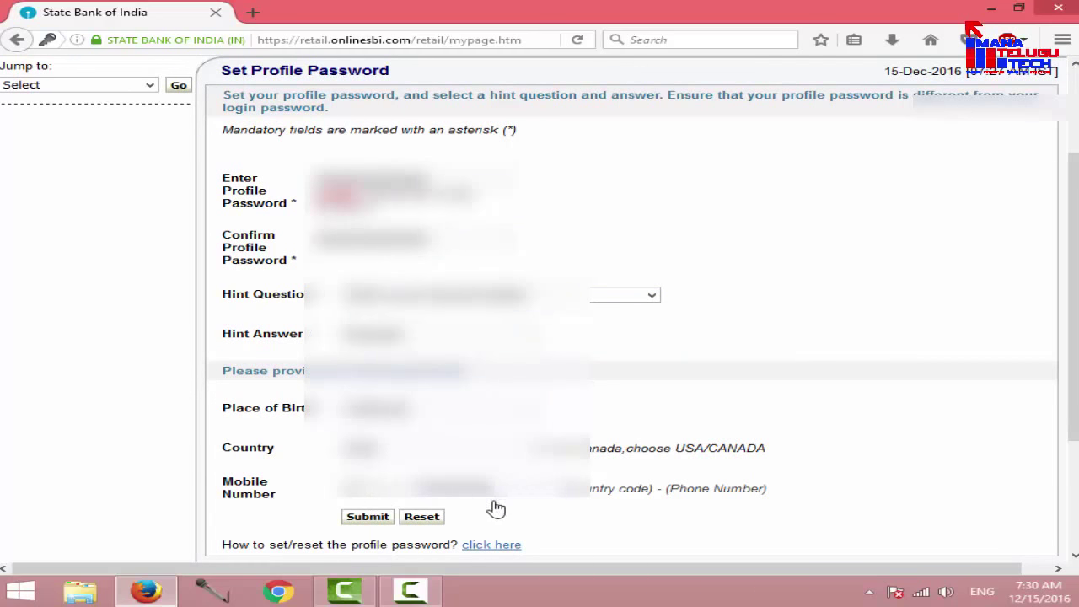
{"action": "left_click_drag", "start_coordinate": [334, 506], "coordinate": [402, 547]}
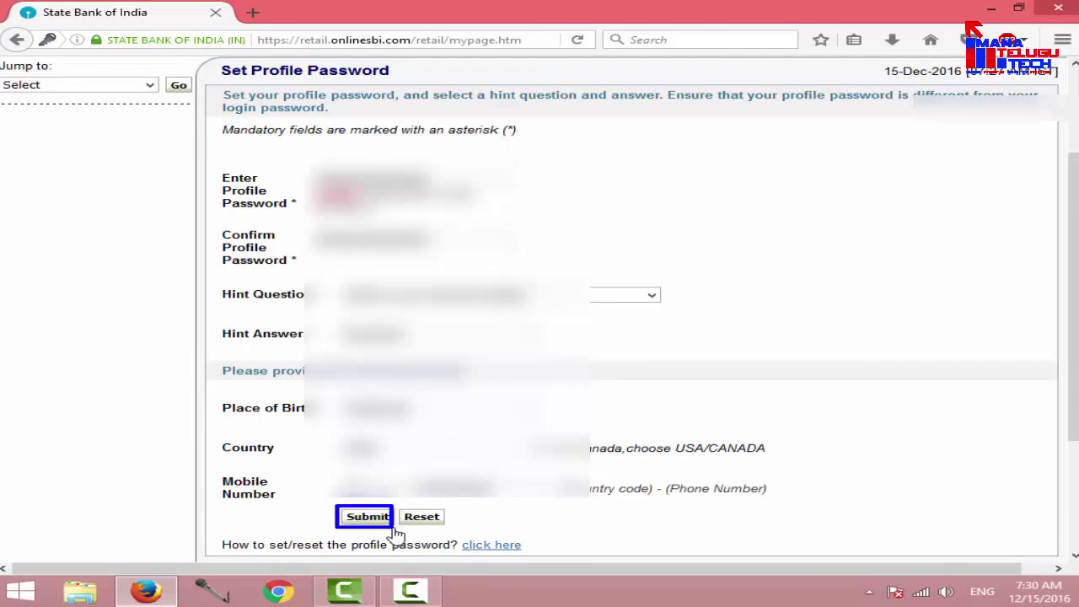
{"action": "left_click", "coordinate": [367, 517]}
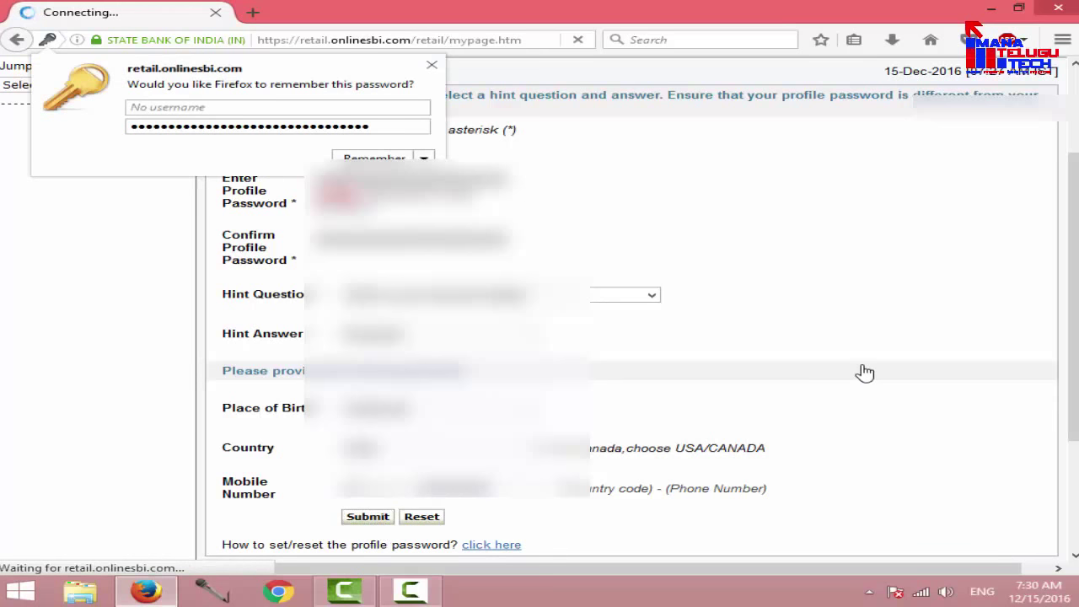
Step: Dismiss the save-password prompt and proceed with upgrading to transaction rights
{"action": "left_click", "coordinate": [431, 65]}
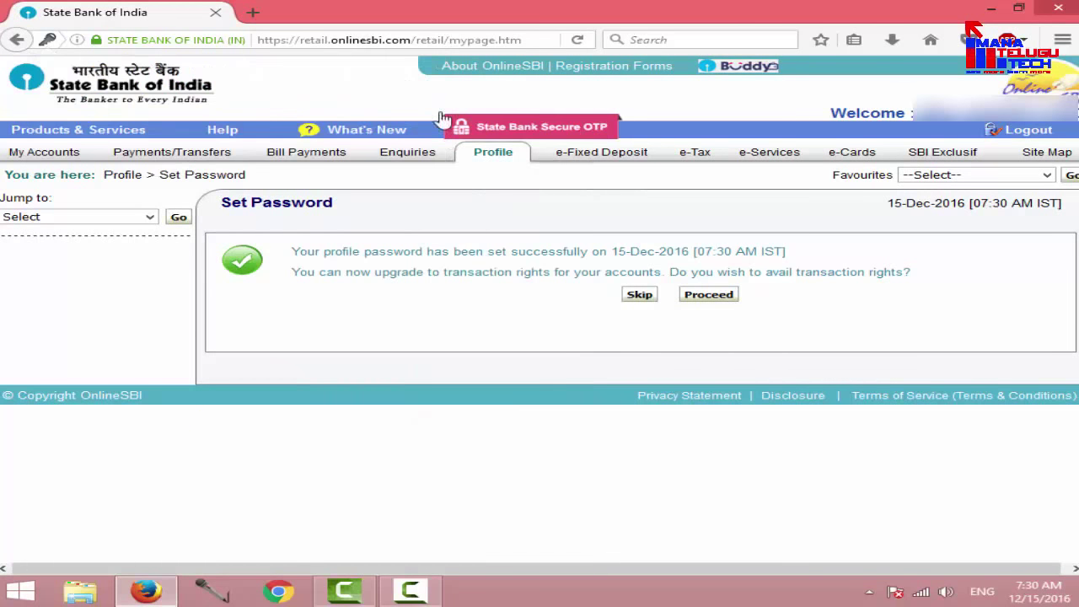
{"action": "mouse_move", "coordinate": [221, 231]}
{"action": "left_mouse_down"}
{"action": "mouse_move", "coordinate": [373, 272]}
{"action": "mouse_move", "coordinate": [752, 288]}
{"action": "mouse_move", "coordinate": [918, 281]}
{"action": "left_mouse_up"}
{"action": "left_click_drag", "start_coordinate": [669, 283], "coordinate": [754, 311]}
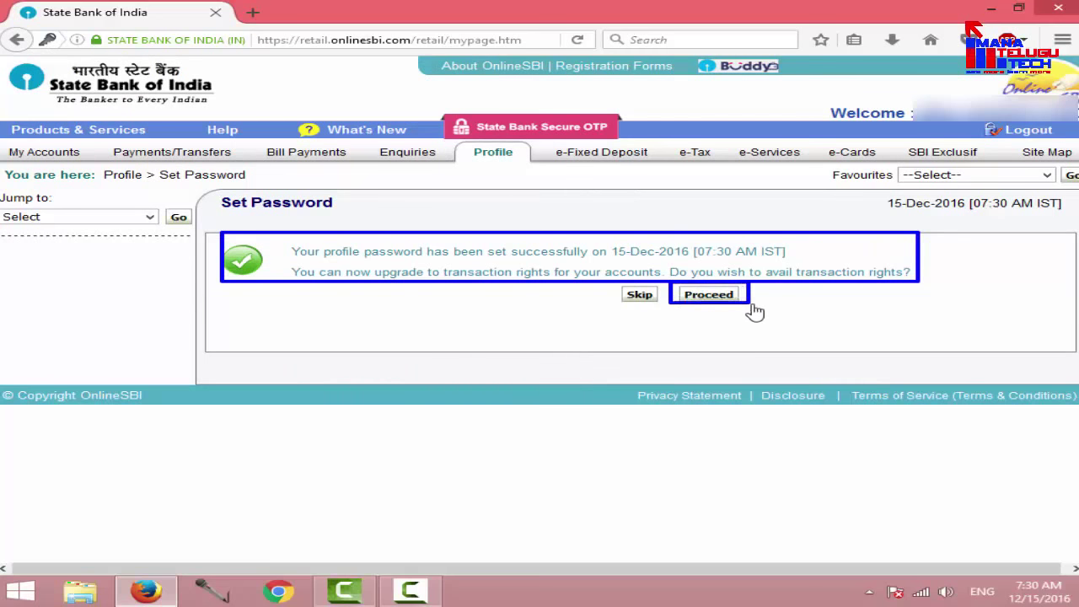
{"action": "left_click", "coordinate": [712, 297]}
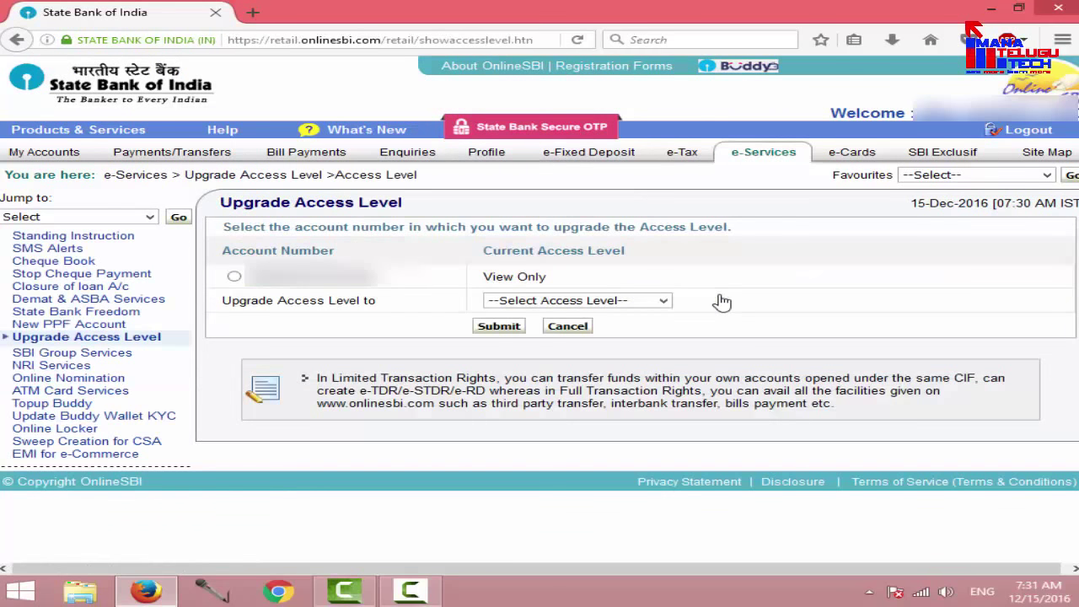
Step: Select the account, set its access level to Full Transaction Rights, and submit the request
{"action": "left_click", "coordinate": [233, 275]}
{"action": "left_click_drag", "start_coordinate": [217, 268], "coordinate": [555, 284]}
{"action": "mouse_move", "coordinate": [213, 289]}
{"action": "left_mouse_down"}
{"action": "mouse_move", "coordinate": [506, 311]}
{"action": "mouse_move", "coordinate": [681, 310]}
{"action": "left_mouse_up"}
{"action": "left_click_drag", "start_coordinate": [469, 313], "coordinate": [525, 342]}
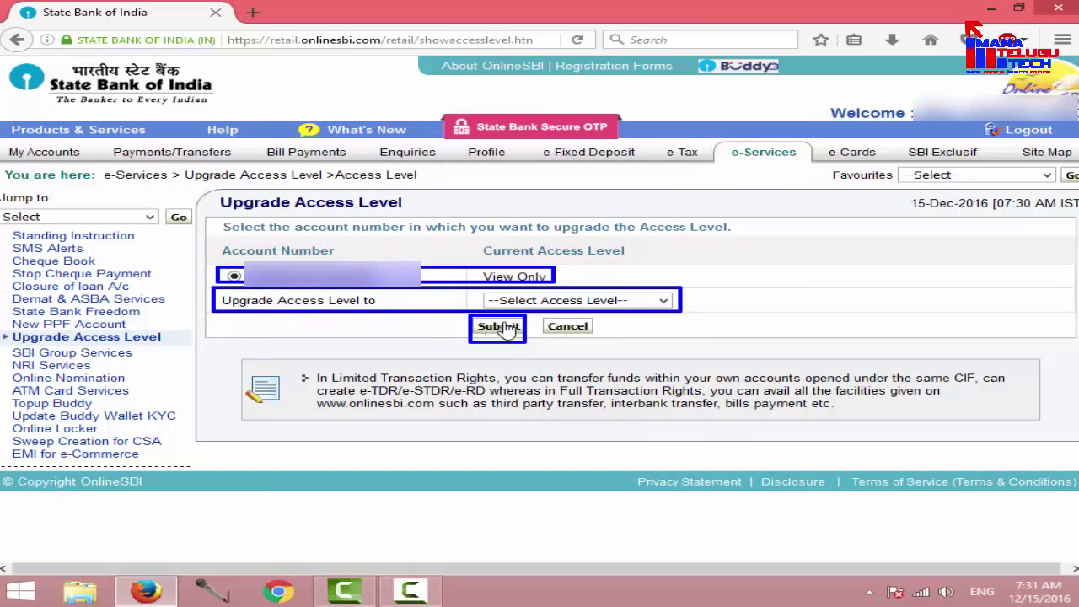
{"action": "left_click", "coordinate": [579, 301]}
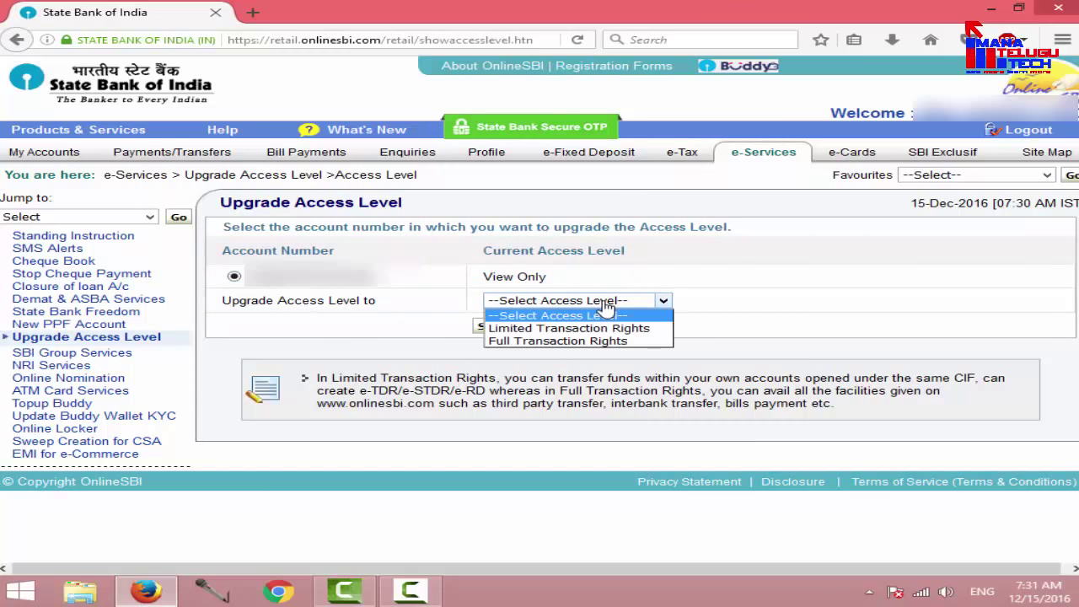
{"action": "left_click", "coordinate": [520, 341]}
{"action": "left_click", "coordinate": [498, 327]}
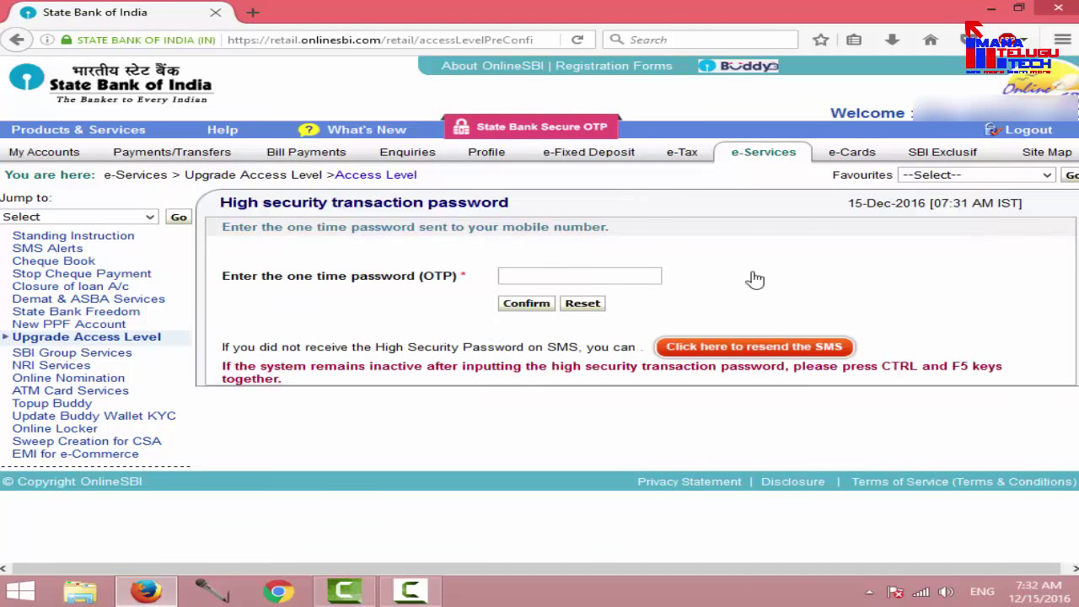
Step: Enter and confirm the high-security one-time password, then close the My Recent online activities popup
{"action": "type", "text": "••••••"}
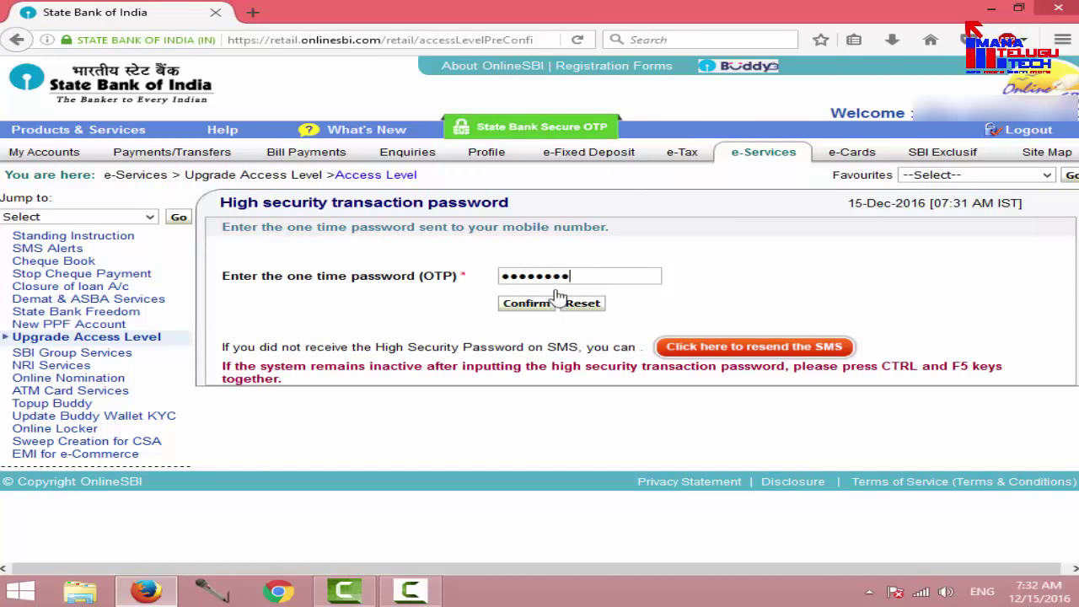
{"action": "left_click", "coordinate": [526, 303]}
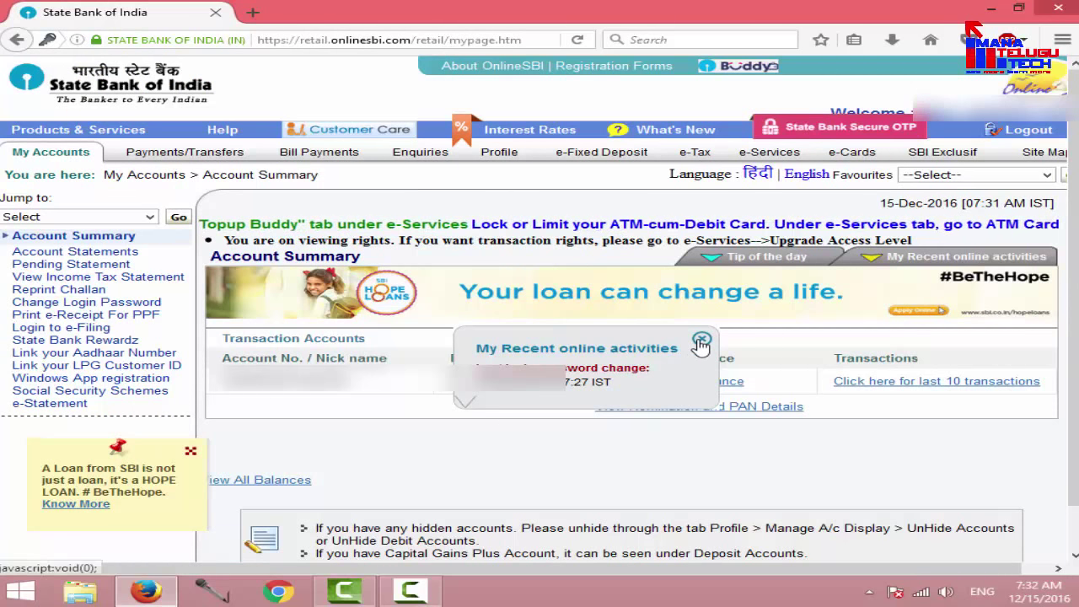
{"action": "left_click", "coordinate": [702, 339]}
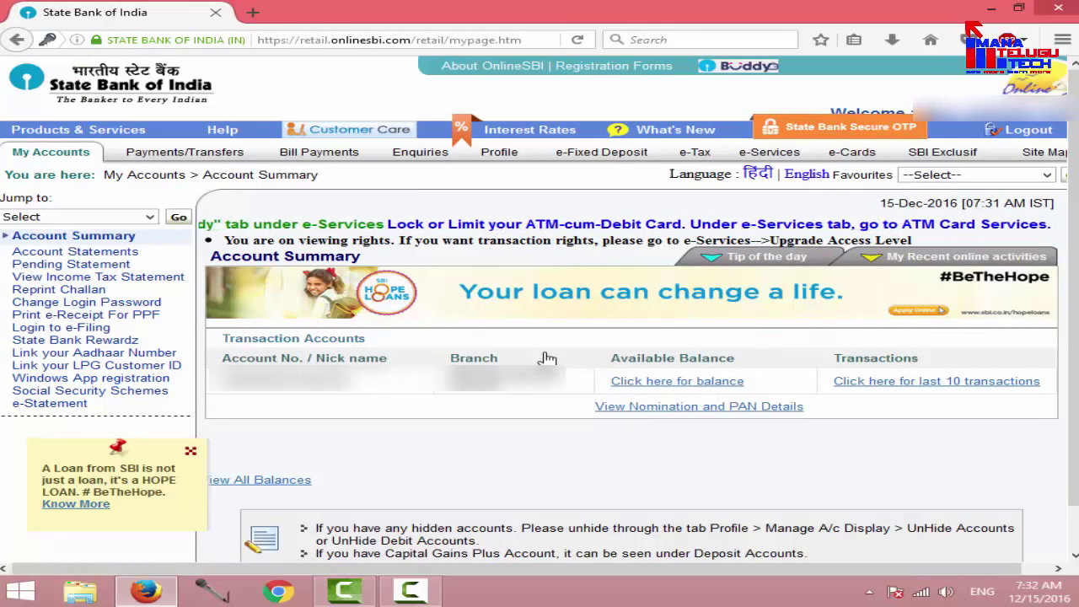